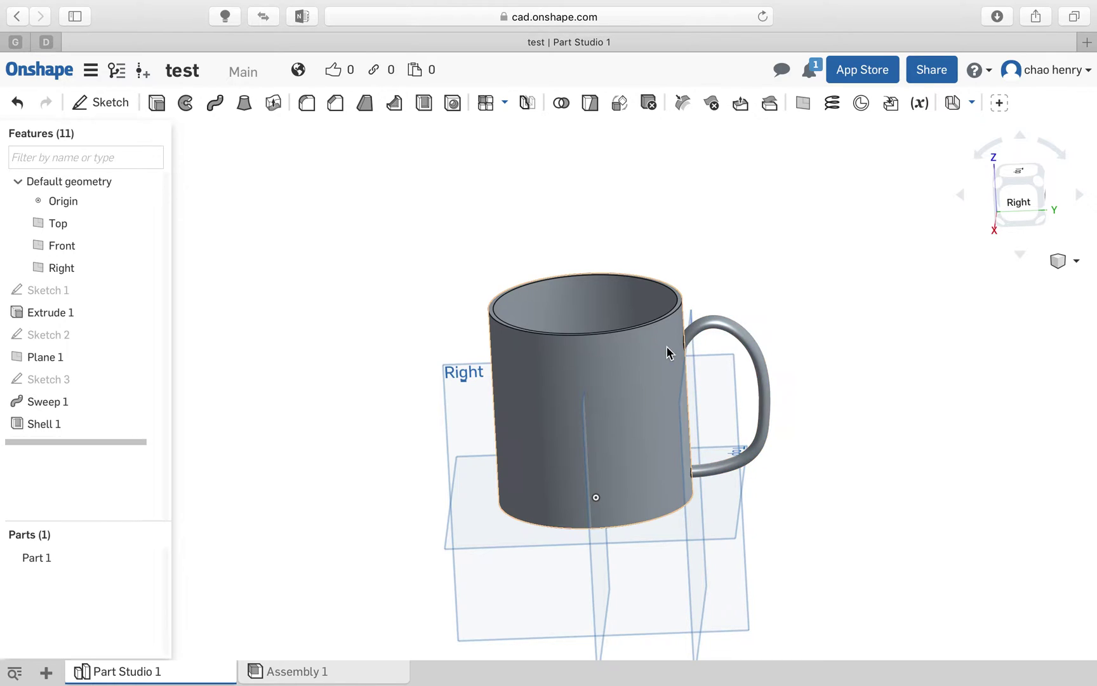
Leave the test mug document and create a new public document named "homework"
{"action": "left_click", "coordinate": [526, 289]}
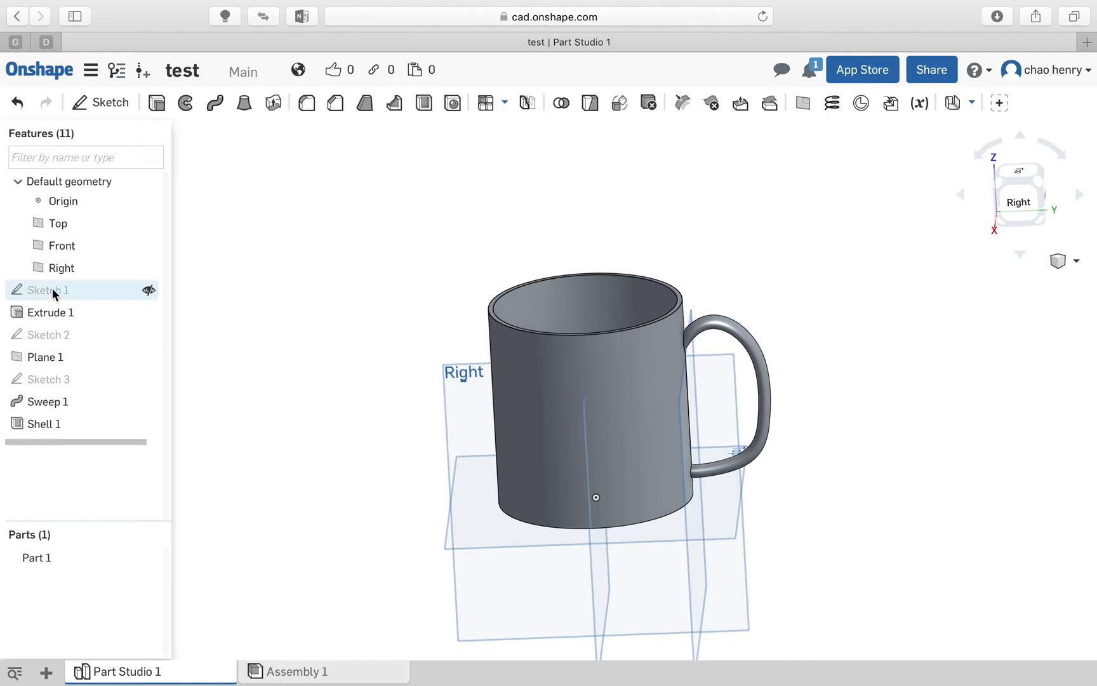
{"action": "left_click", "coordinate": [49, 72]}
{"action": "left_click", "coordinate": [452, 222]}
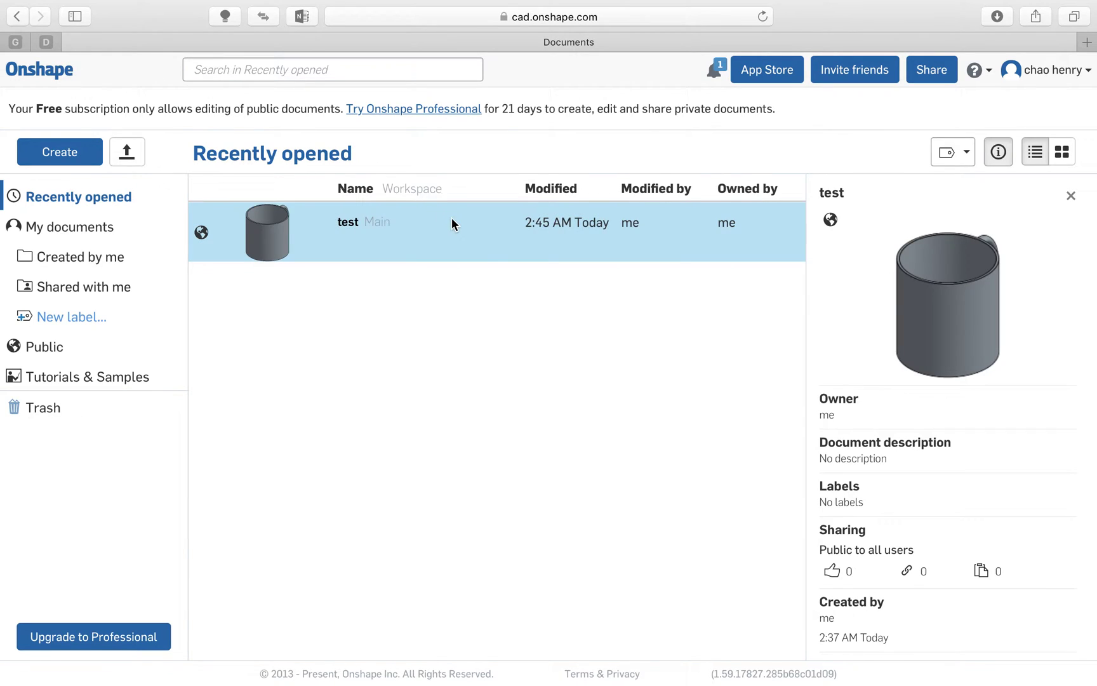
{"action": "left_click", "coordinate": [57, 154]}
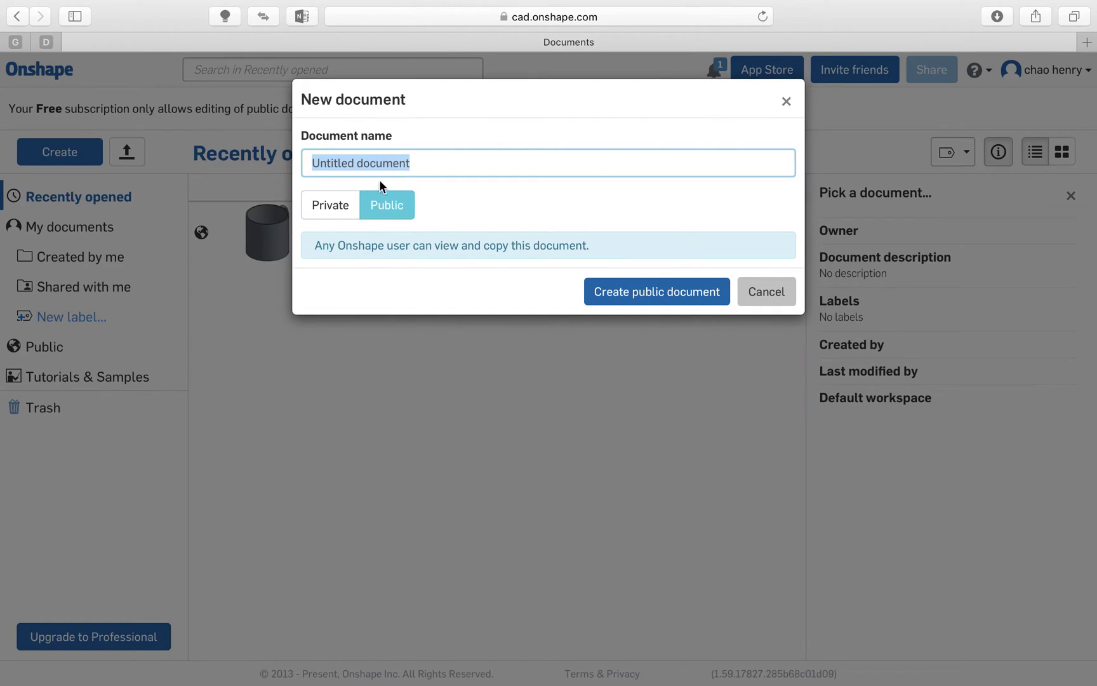
{"action": "type", "text": "homework"}
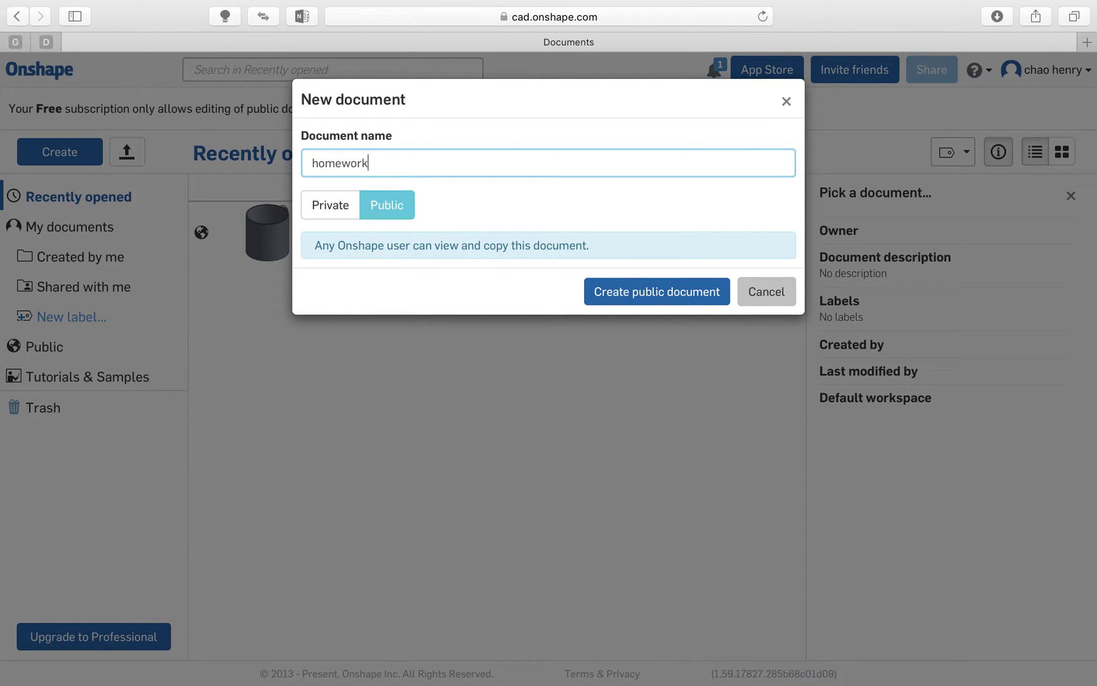
{"action": "key", "text": "Return"}
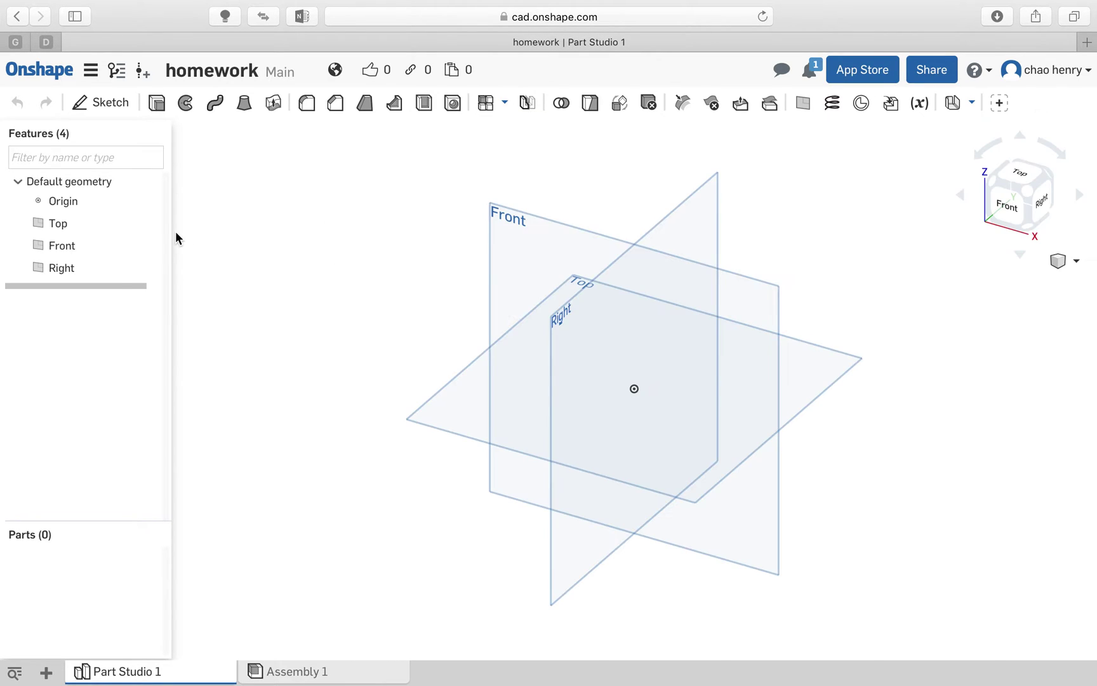
Start a sketch on the Top plane, viewed straight on, and draw a circle about 72 mm in diameter centred on the origin
{"action": "left_click", "coordinate": [53, 226]}
{"action": "right_click", "coordinate": [52, 226]}
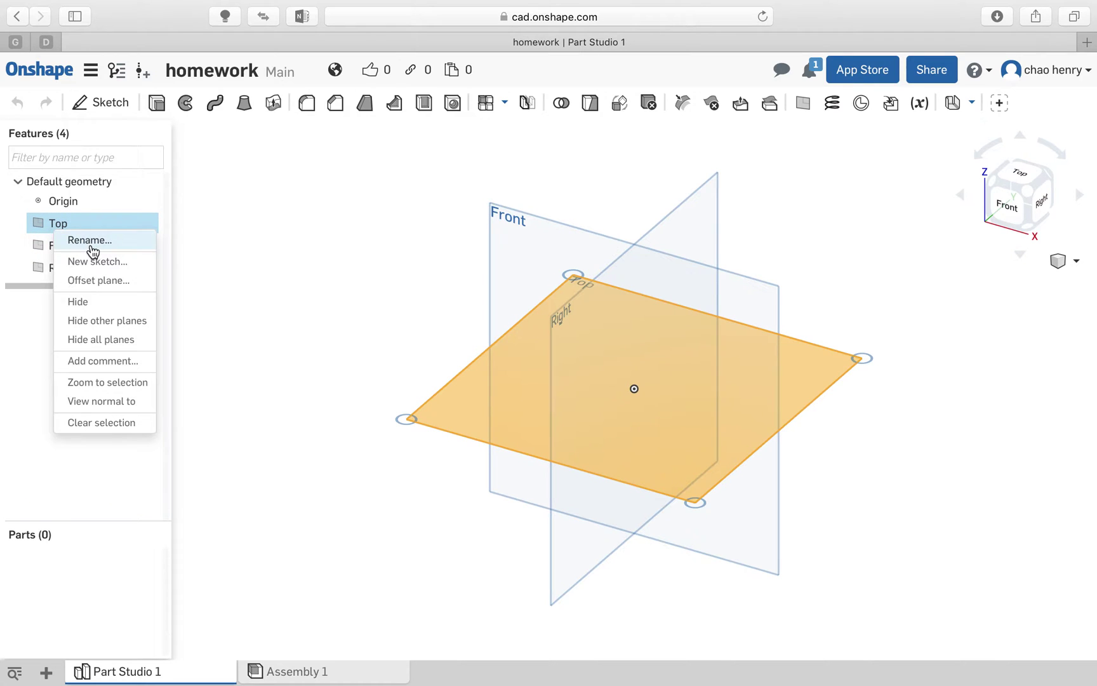
{"action": "left_click", "coordinate": [104, 400]}
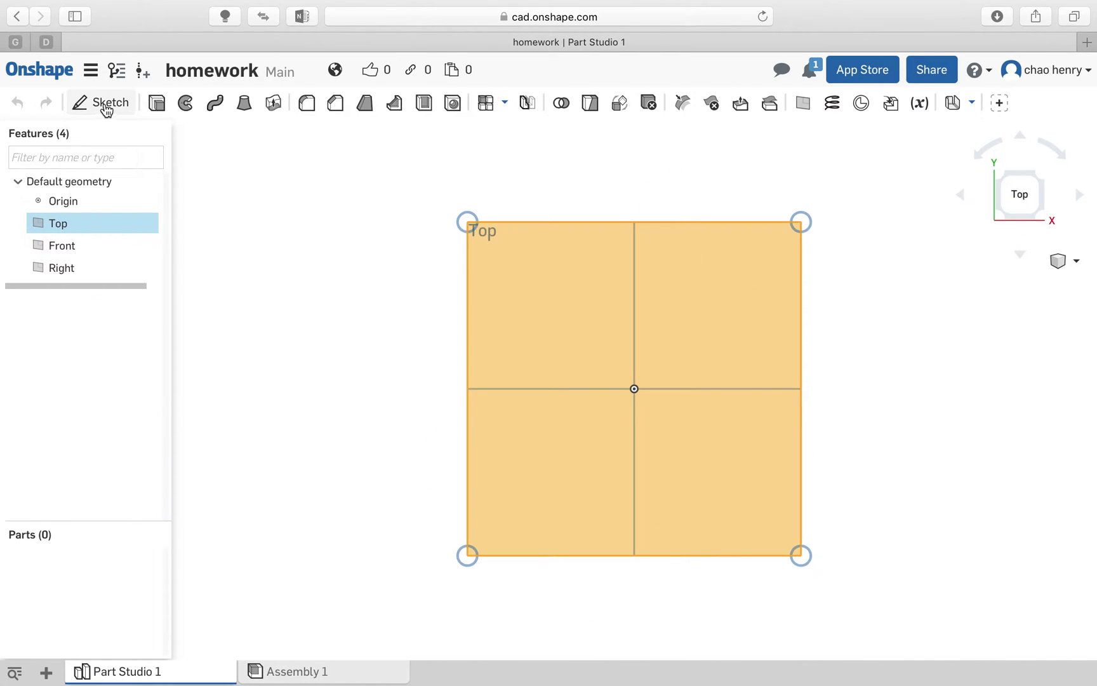
{"action": "left_click", "coordinate": [106, 112]}
{"action": "left_click", "coordinate": [197, 103]}
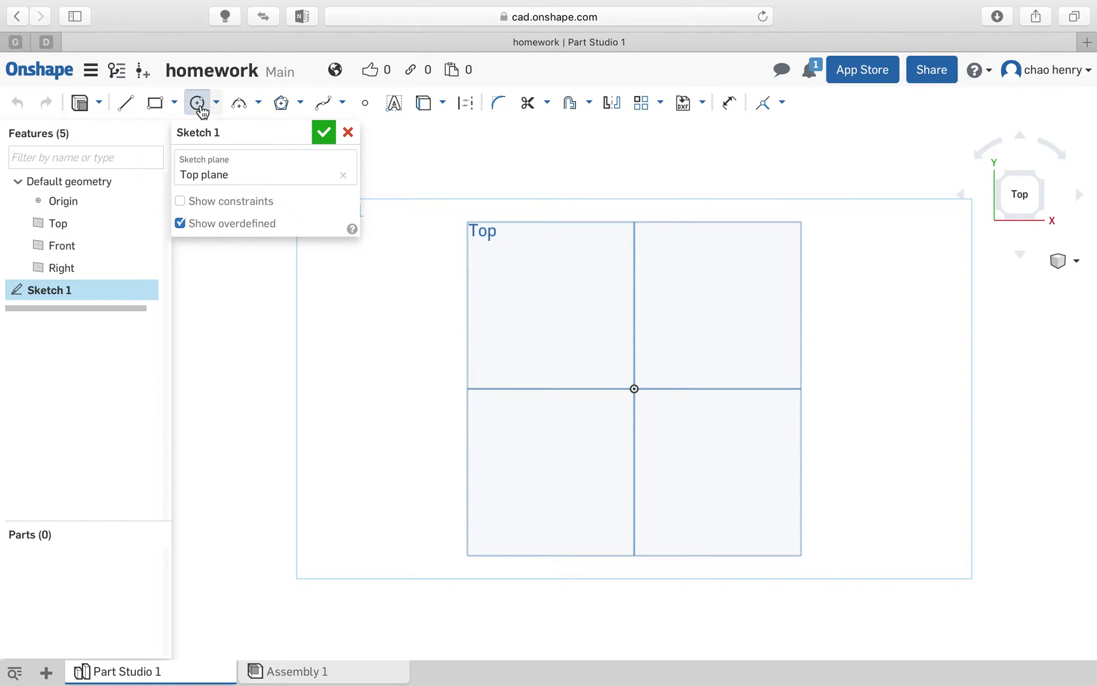
{"action": "left_click", "coordinate": [615, 397]}
{"action": "left_click", "coordinate": [567, 432]}
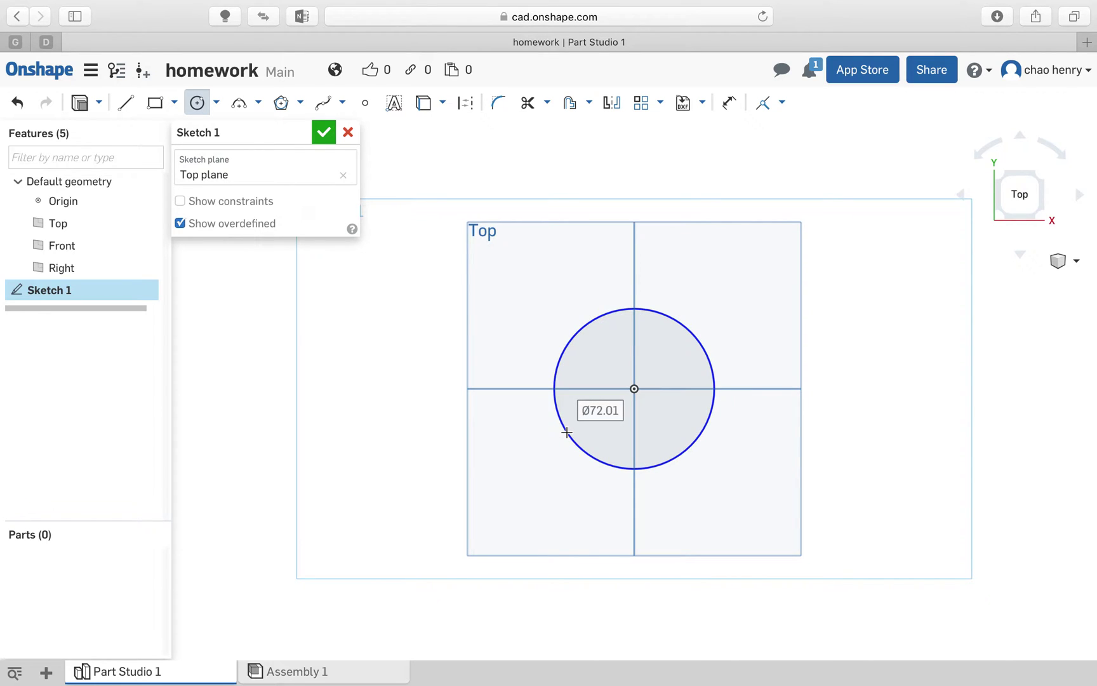
Set the circle's diameter to 100 mm and finish the sketch
{"action": "key", "text": "ctrl+space"}
{"action": "key", "text": "ctrl+space"}
{"action": "key", "text": "ctrl+space"}
{"action": "type", "text": "100"}
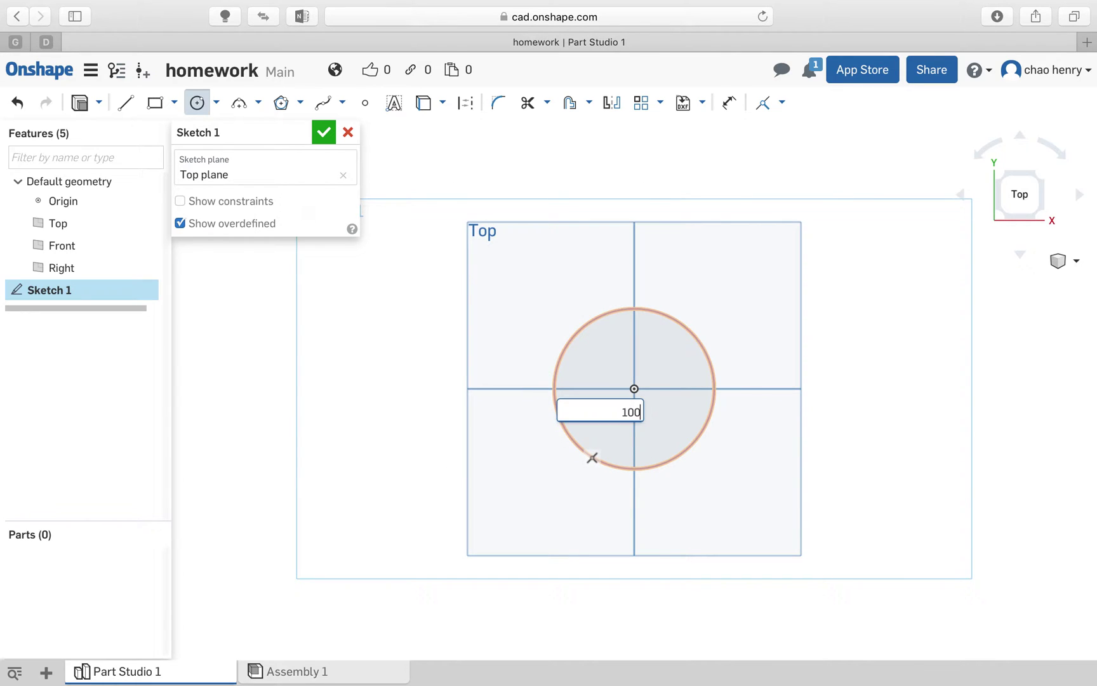
{"action": "key", "text": "Return"}
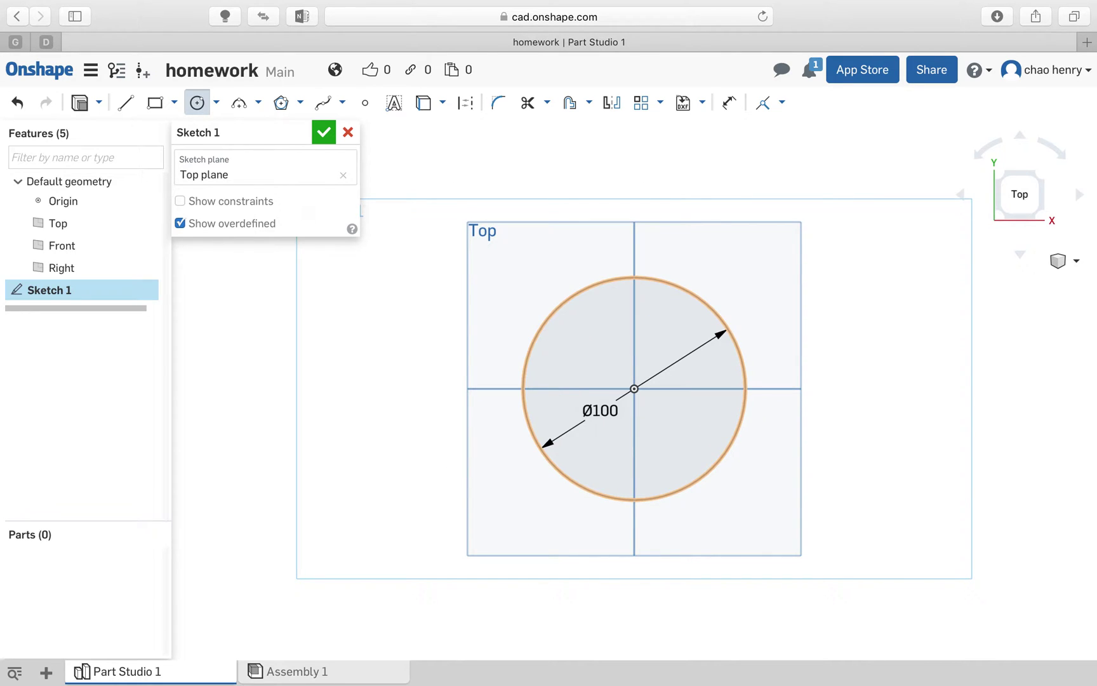
{"action": "left_click", "coordinate": [324, 132]}
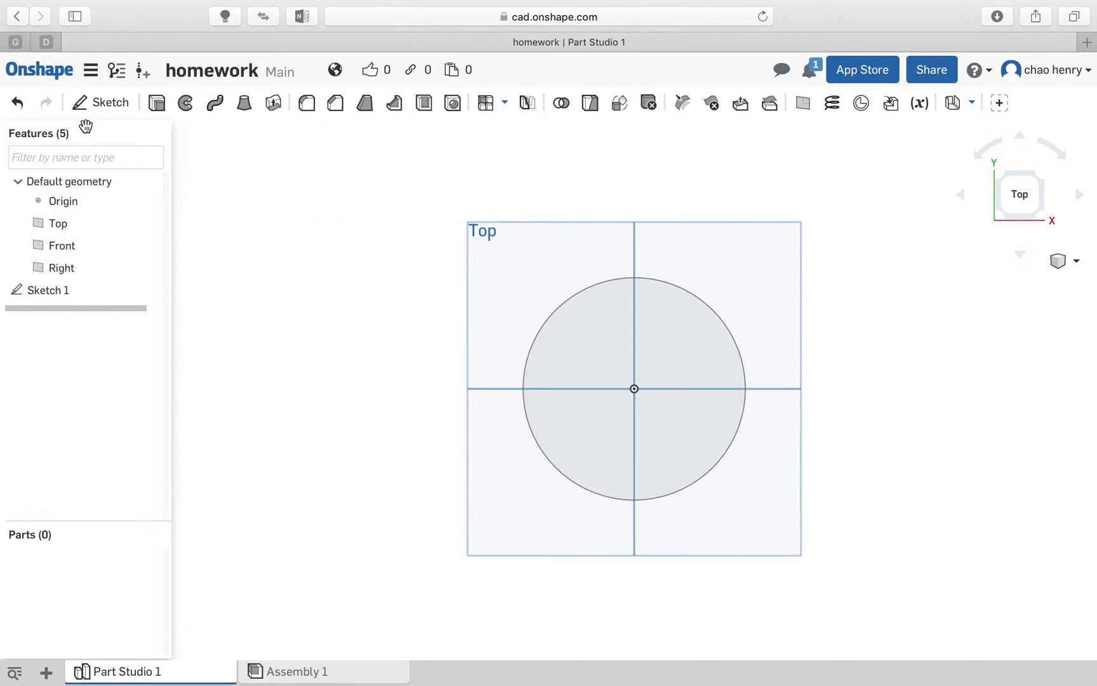
Extrude the circle sketch as a new solid with a blind depth of 105 mm
{"action": "left_click", "coordinate": [156, 103]}
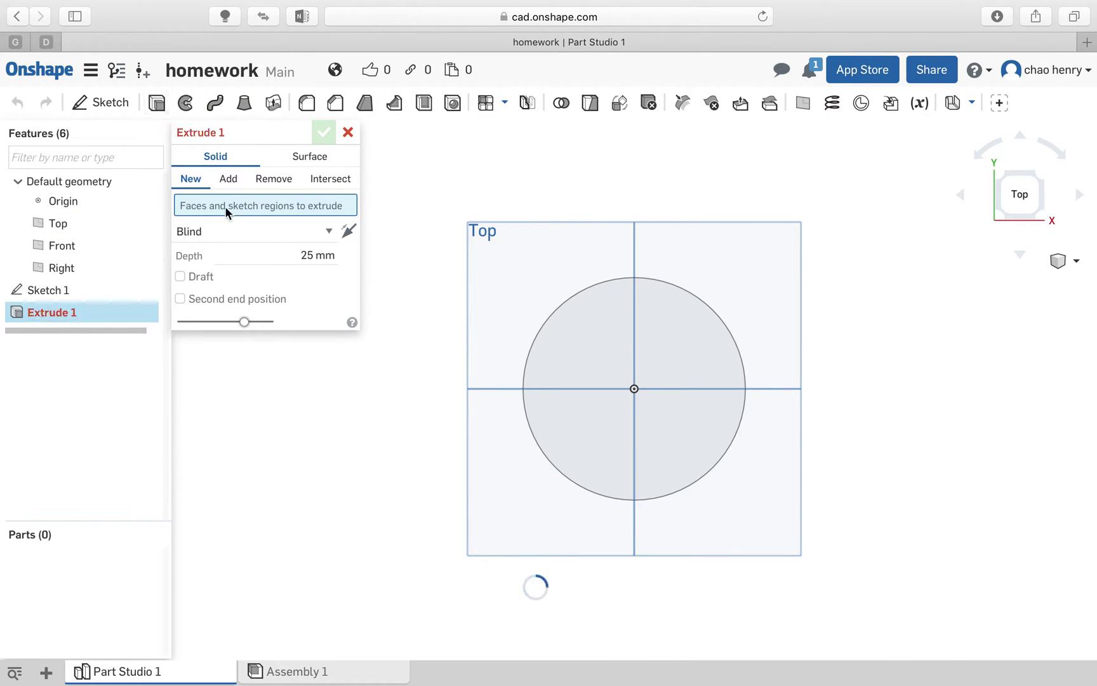
{"action": "left_click", "coordinate": [57, 292]}
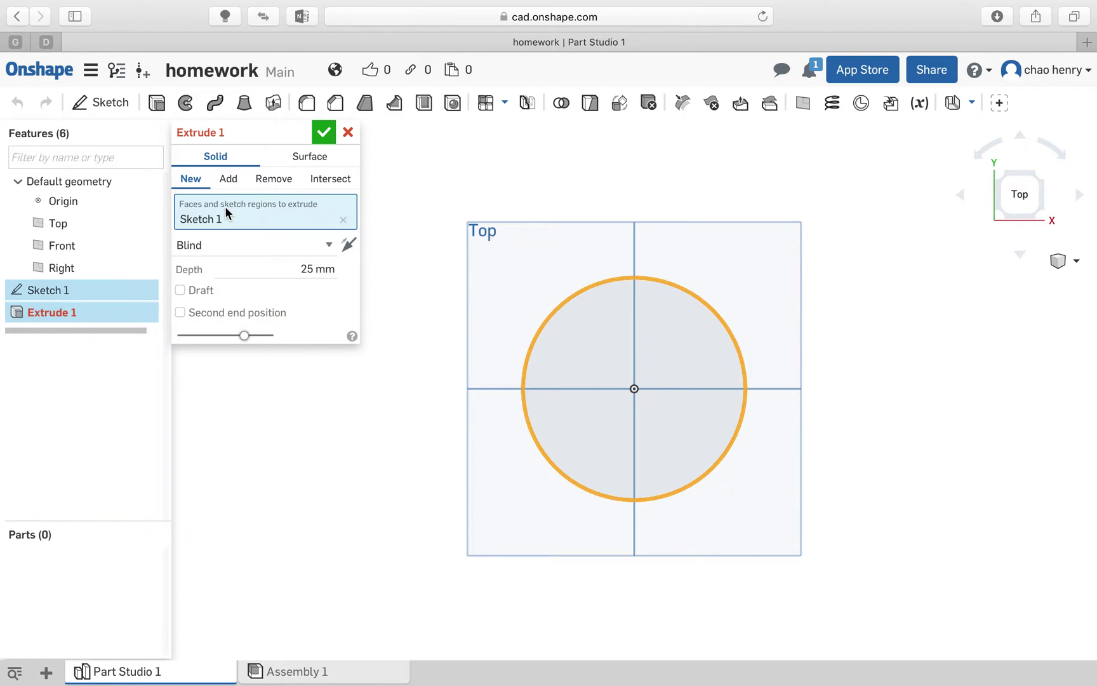
{"action": "left_click", "coordinate": [305, 271]}
{"action": "key", "text": "BackSpace"}
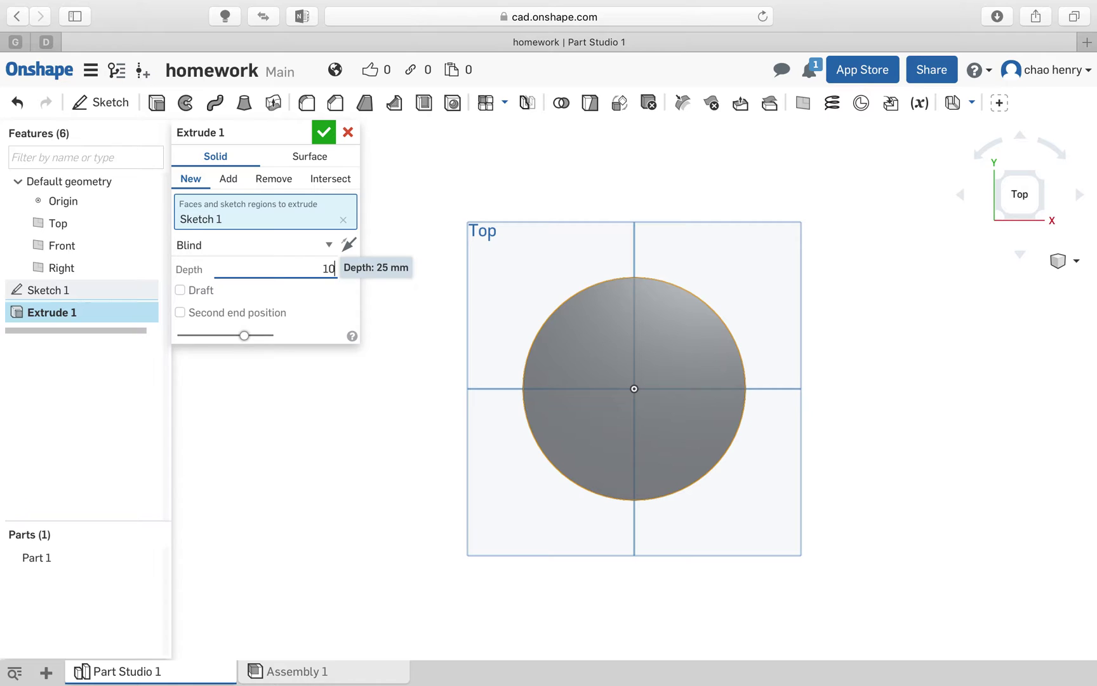
{"action": "type", "text": "105"}
{"action": "key", "text": "Return"}
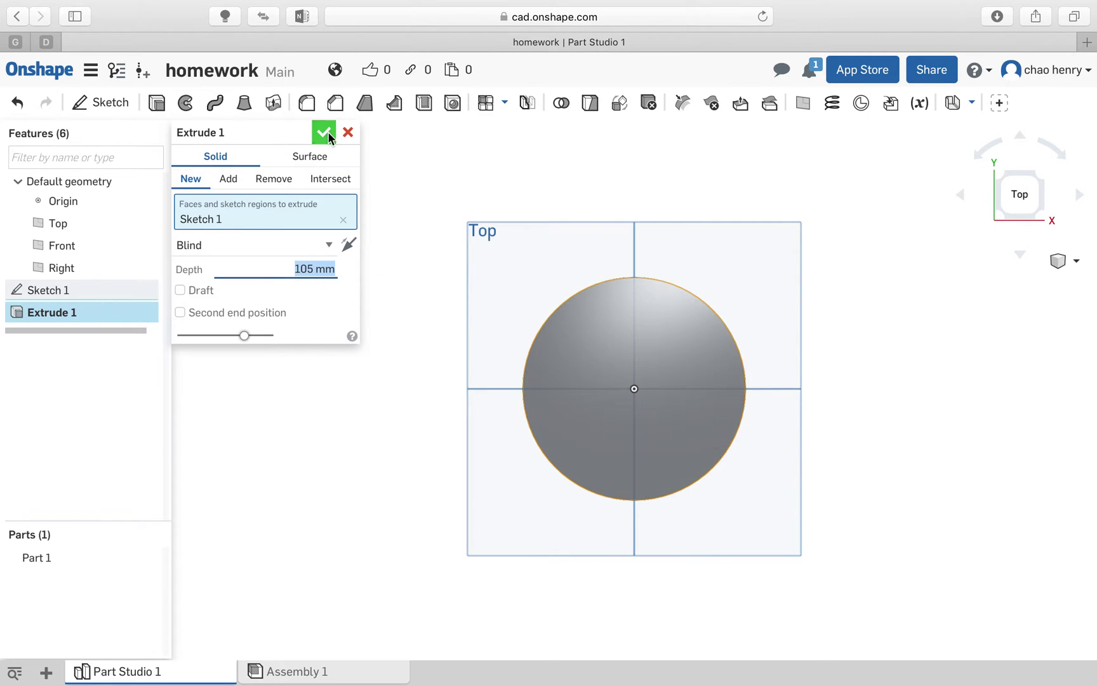
{"action": "left_click", "coordinate": [326, 133]}
Start a sketch on the Front plane and trace a handle-shaped spline from the cylinder's upper right edge outward and back toward its lower side
{"action": "key", "text": "shift+Up"}
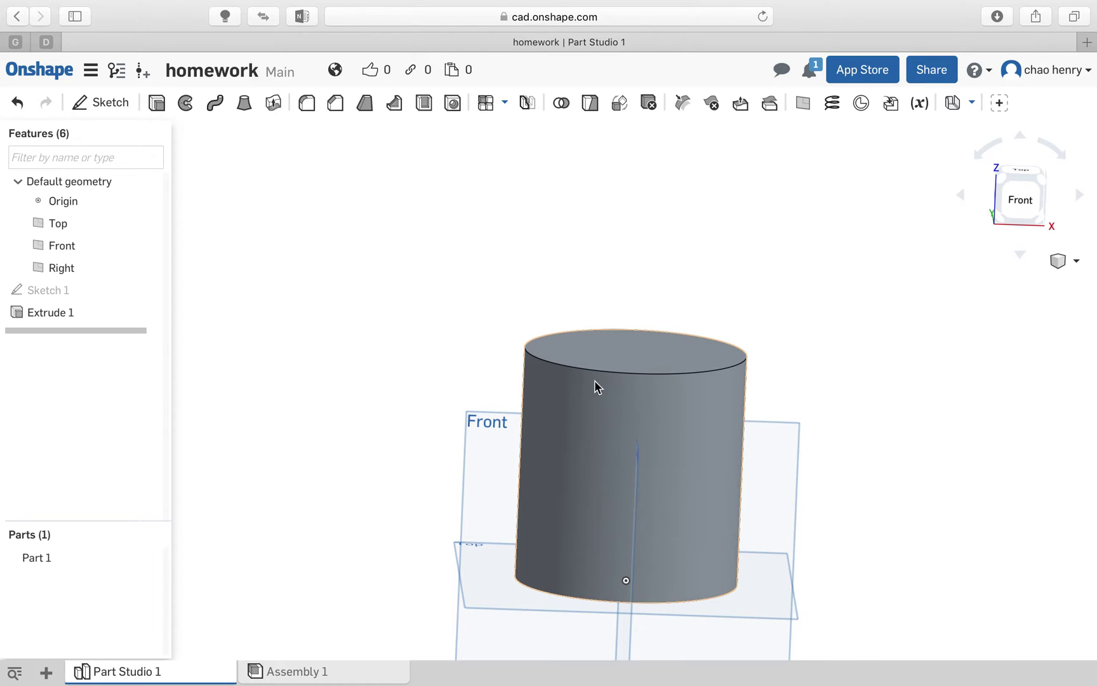
{"action": "left_click", "coordinate": [775, 466]}
{"action": "right_click", "coordinate": [775, 466]}
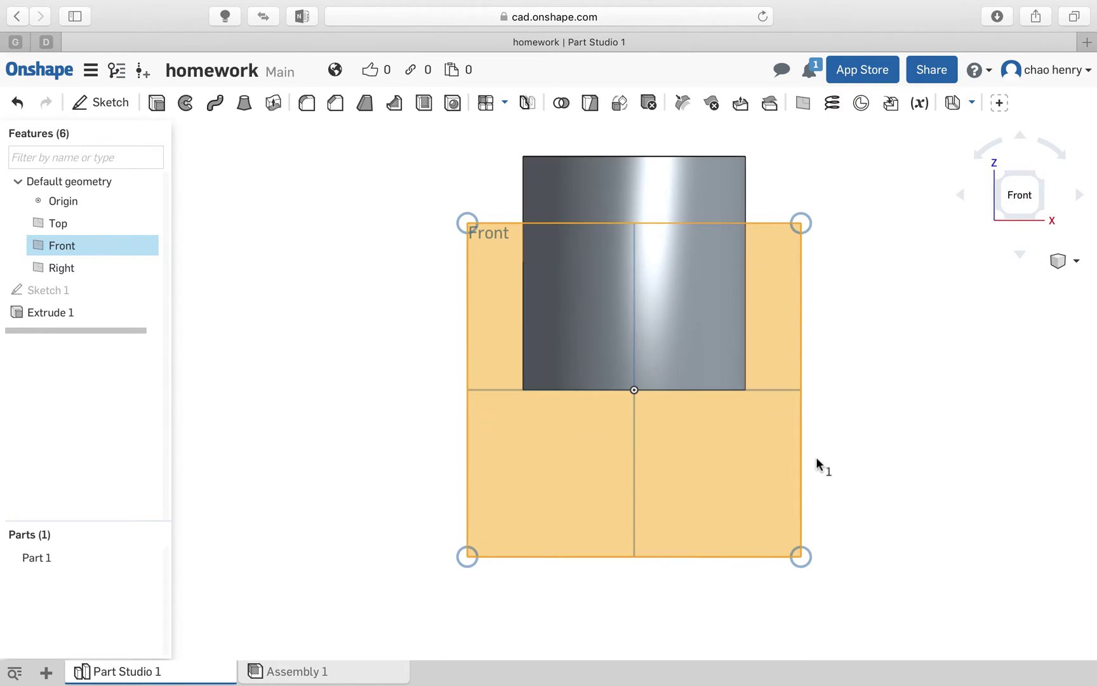
{"action": "left_click", "coordinate": [90, 109]}
{"action": "left_click", "coordinate": [329, 109]}
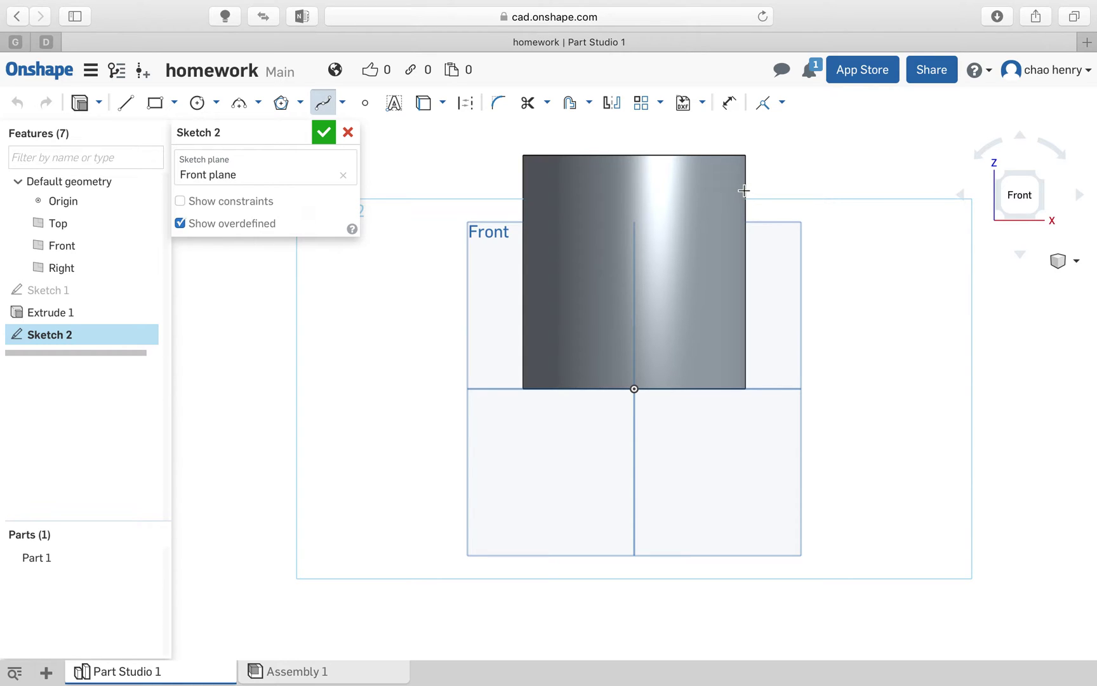
{"action": "left_click", "coordinate": [835, 185]}
{"action": "left_click", "coordinate": [872, 251]}
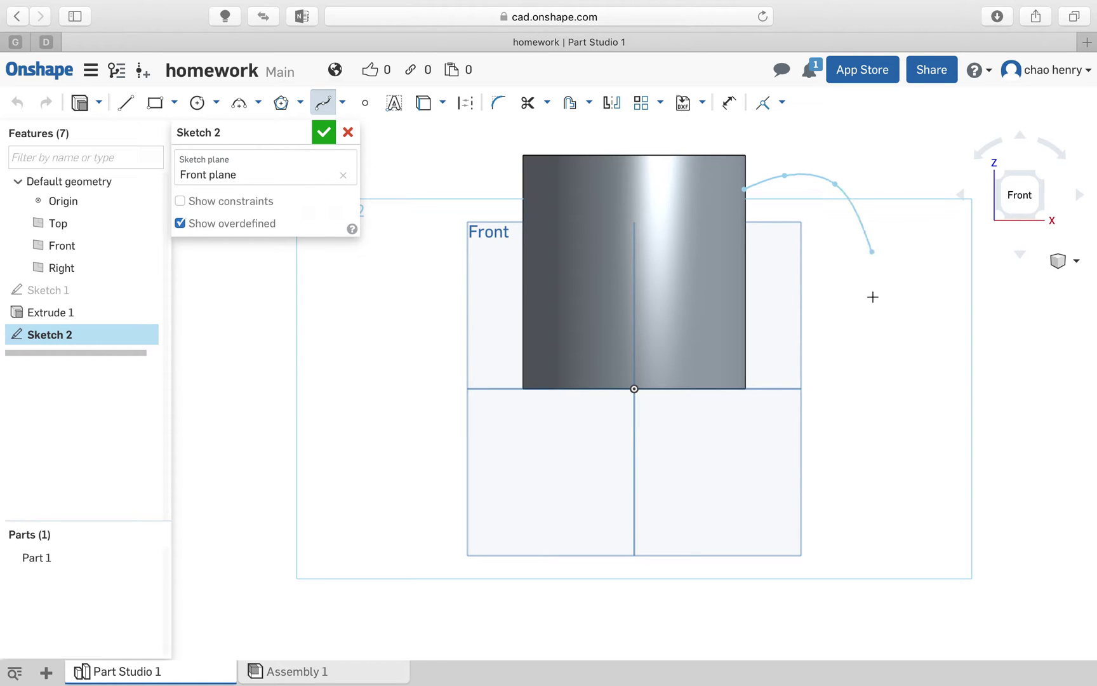
{"action": "left_click", "coordinate": [787, 355]}
{"action": "left_click", "coordinate": [759, 353]}
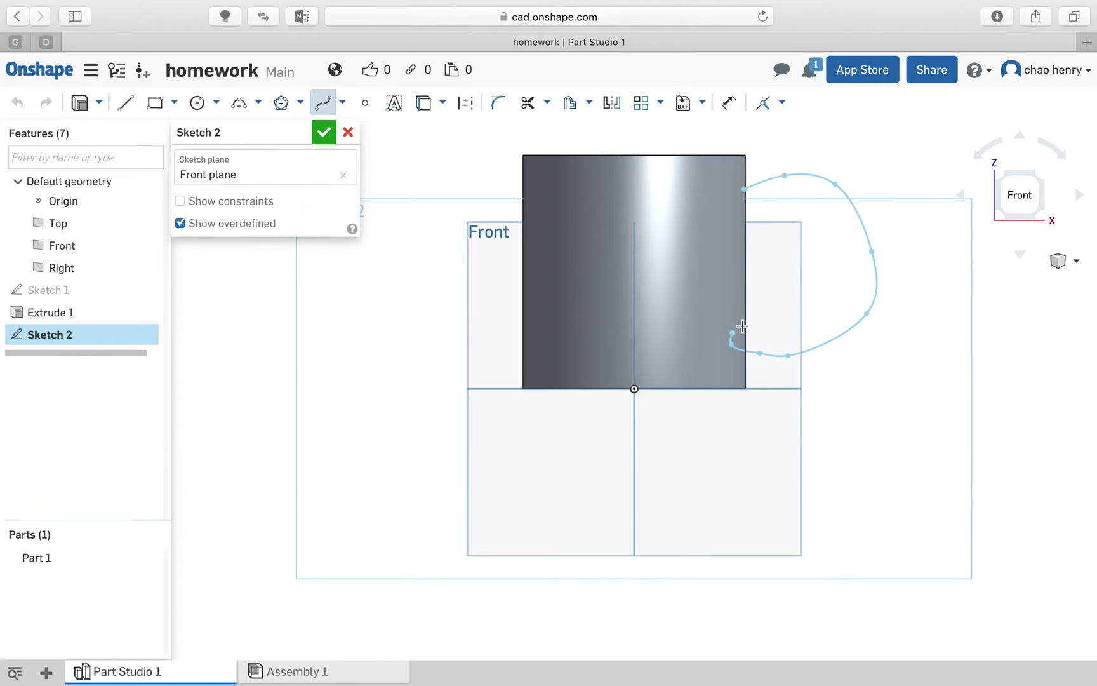
End the handle spline just inside the cylinder's lower wall and finish the sketch
{"action": "left_click", "coordinate": [726, 315]}
{"action": "key", "text": "ctrl+super+f"}
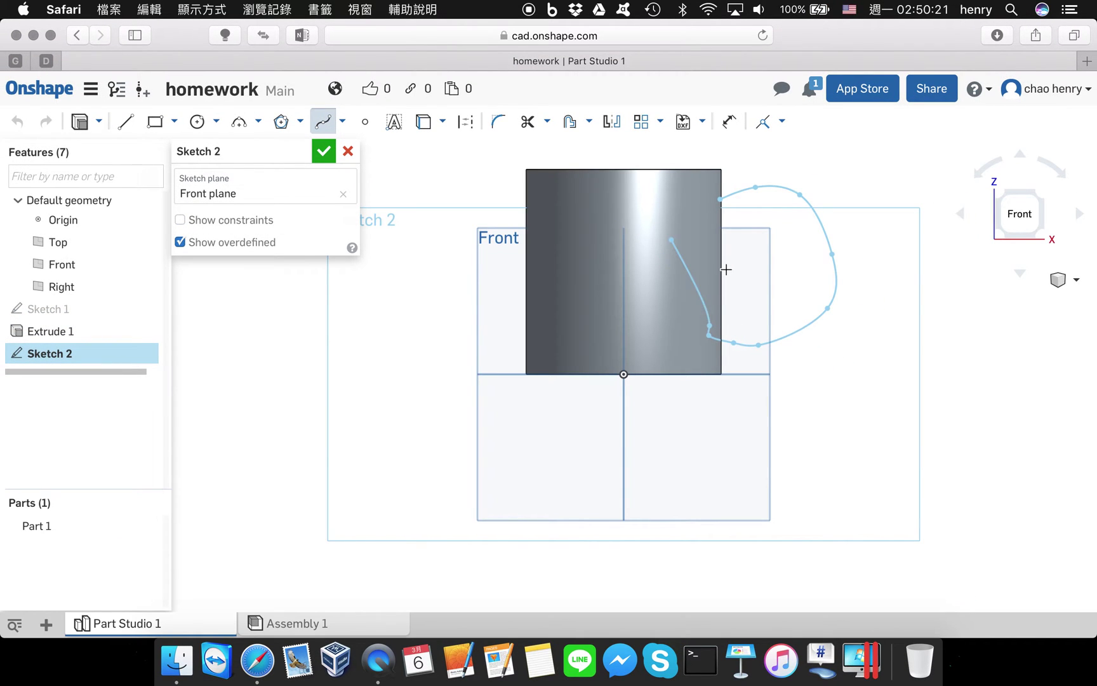
{"action": "double_click", "coordinate": [710, 328]}
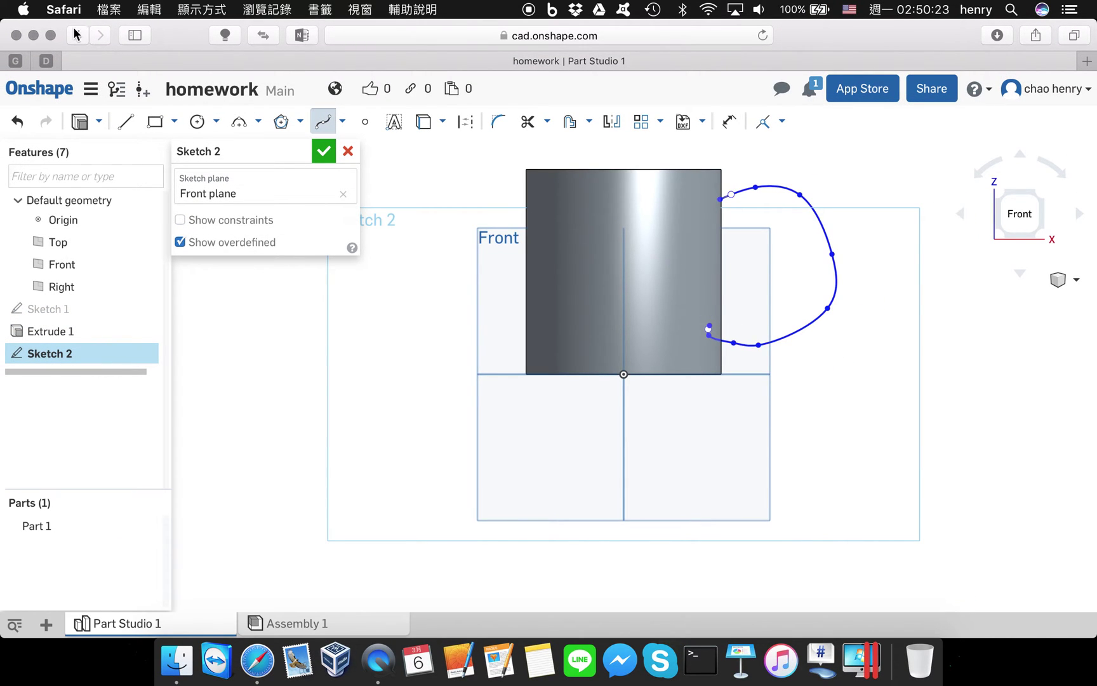
{"action": "left_click", "coordinate": [51, 37]}
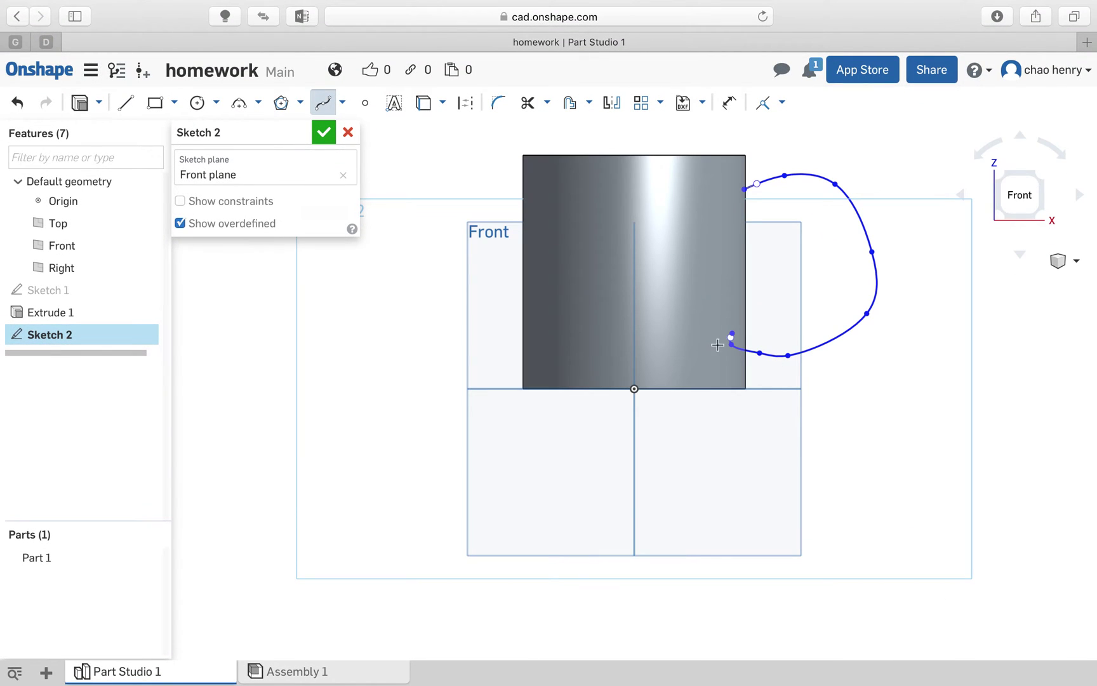
{"action": "scroll", "coordinate": [753, 345], "scroll_direction": "up", "scroll_amount": 5}
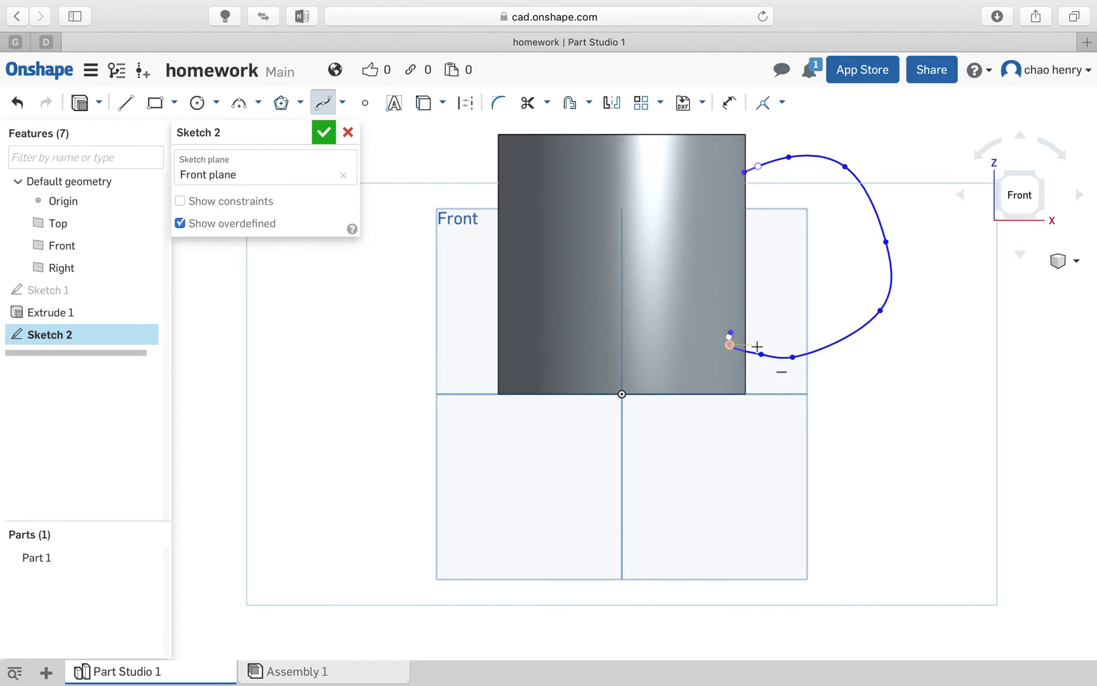
{"action": "left_click", "coordinate": [325, 134]}
Examine the handle path and where its ends meet the cylinder from several angles
{"action": "scroll", "coordinate": [819, 343], "scroll_direction": "down", "scroll_amount": 3}
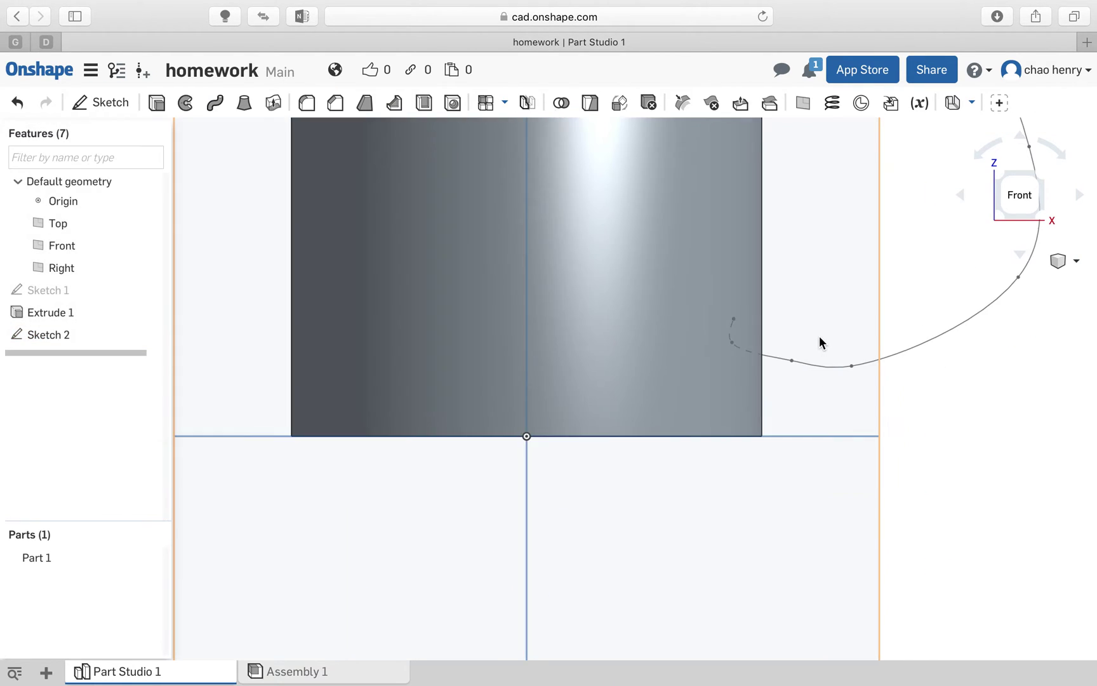
{"action": "scroll", "coordinate": [820, 336], "scroll_direction": "down", "scroll_amount": 4}
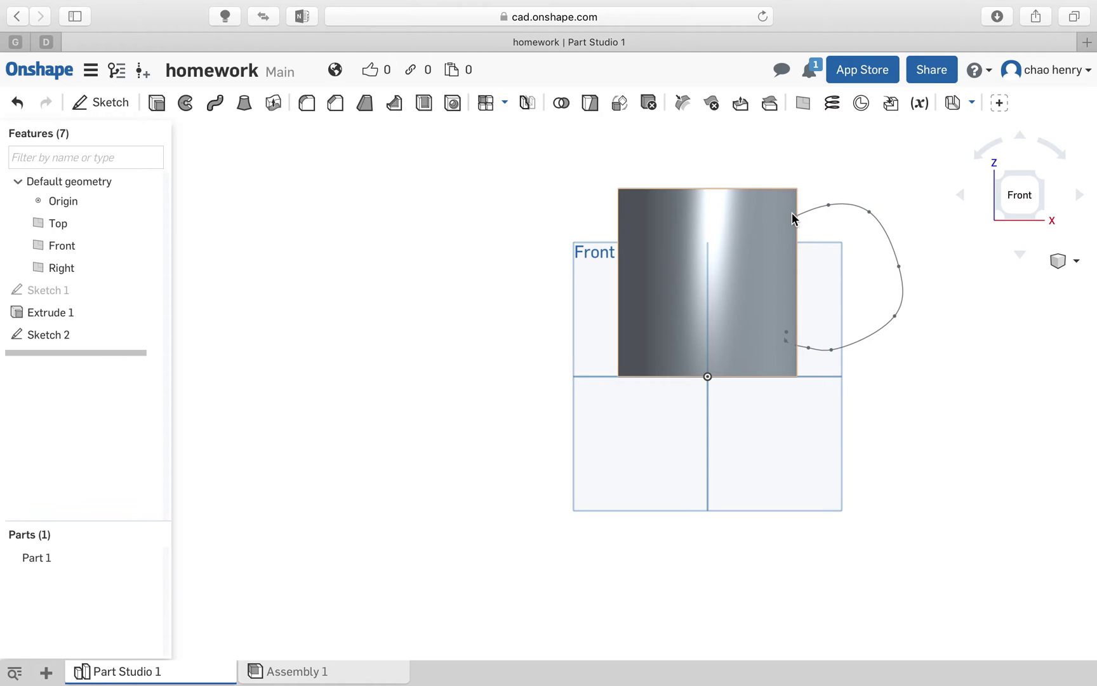
{"action": "key", "text": "Left"}
{"action": "key", "text": "Up"}
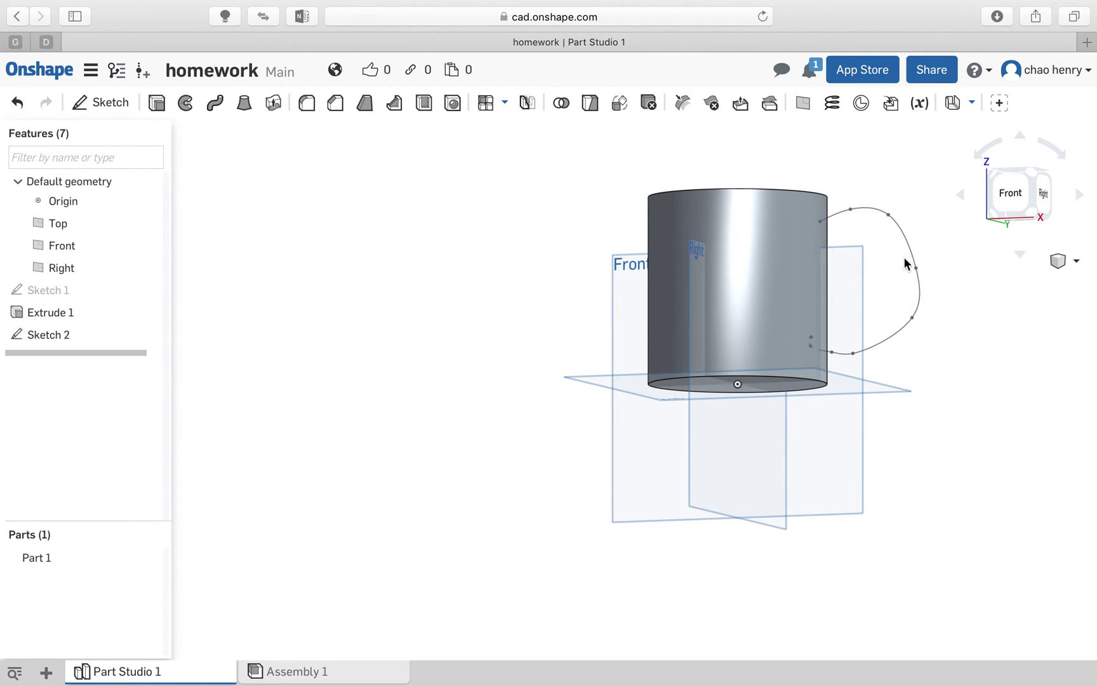
{"action": "key", "text": "Down"}
{"action": "key", "text": "Right"}
{"action": "key", "text": "Up"}
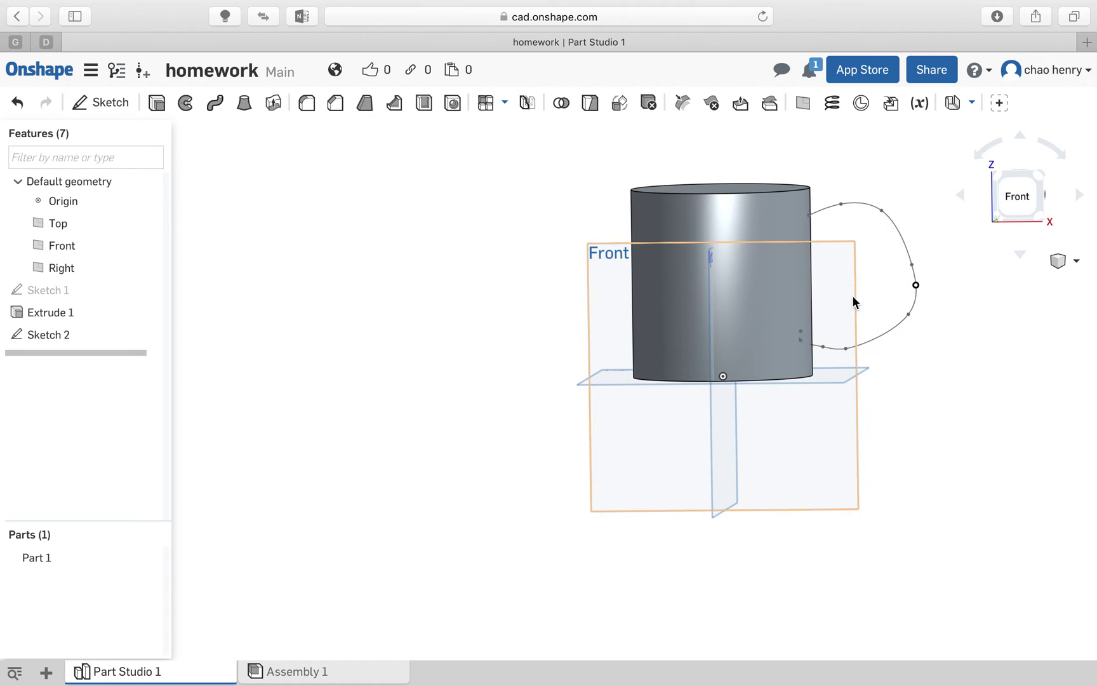
{"action": "right_click_drag", "start_coordinate": [787, 309], "coordinate": [776, 275]}
{"action": "left_click", "coordinate": [791, 177]}
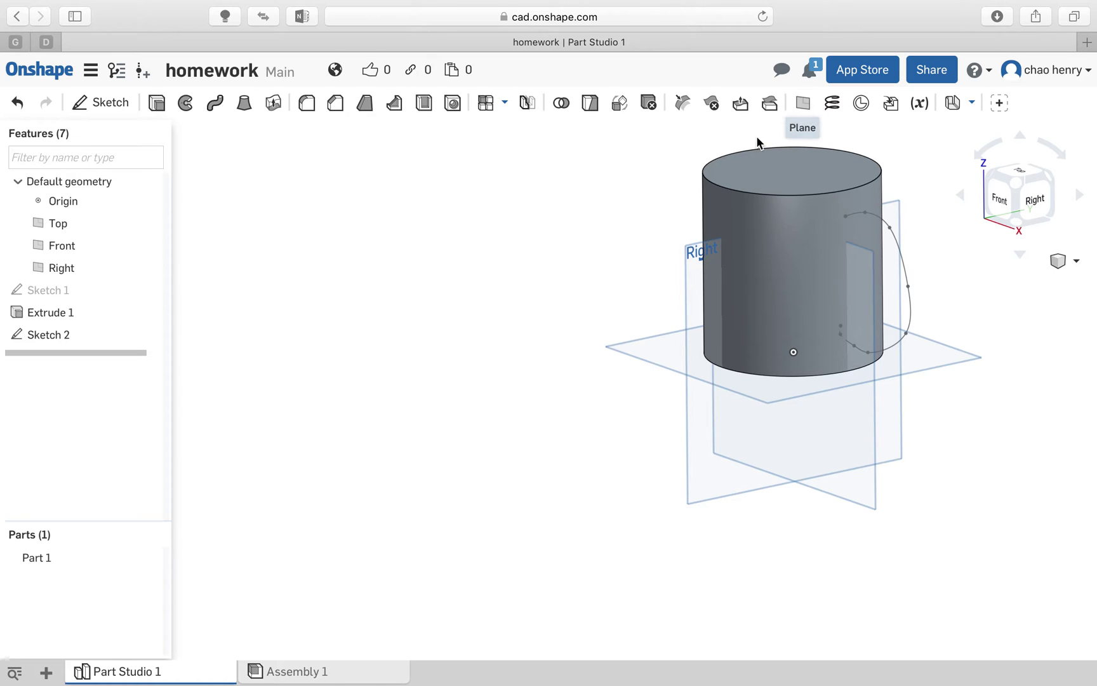
Create a construction plane offset 50 mm from the Right plane, on the handle side of the cylinder
{"action": "left_click", "coordinate": [690, 293]}
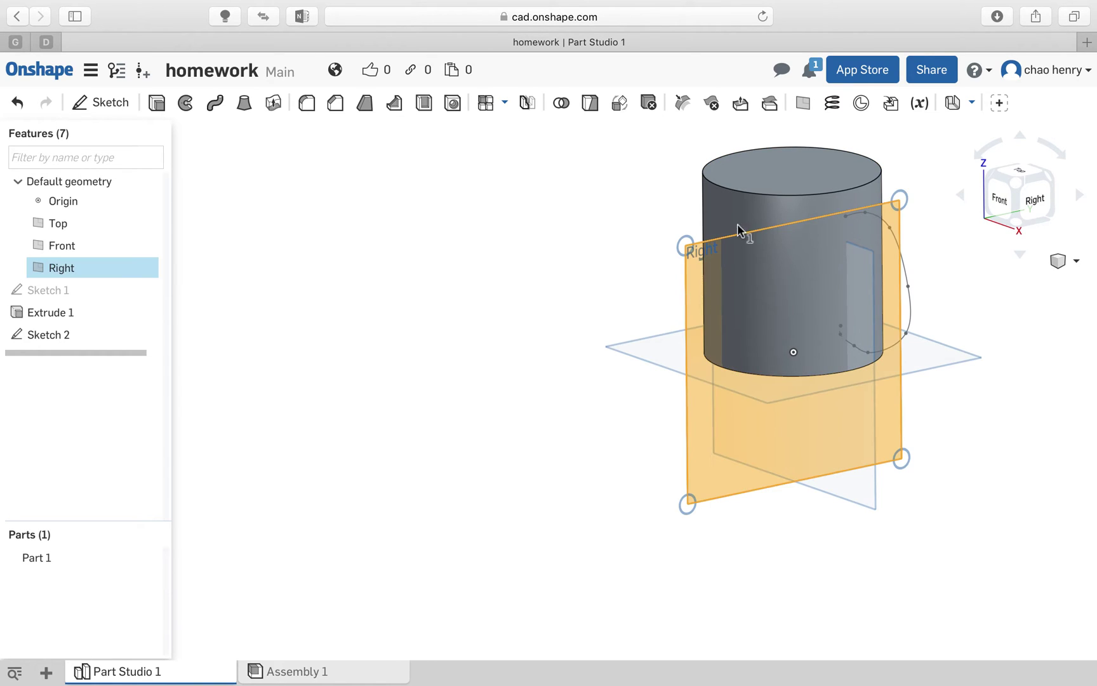
{"action": "left_click", "coordinate": [803, 105]}
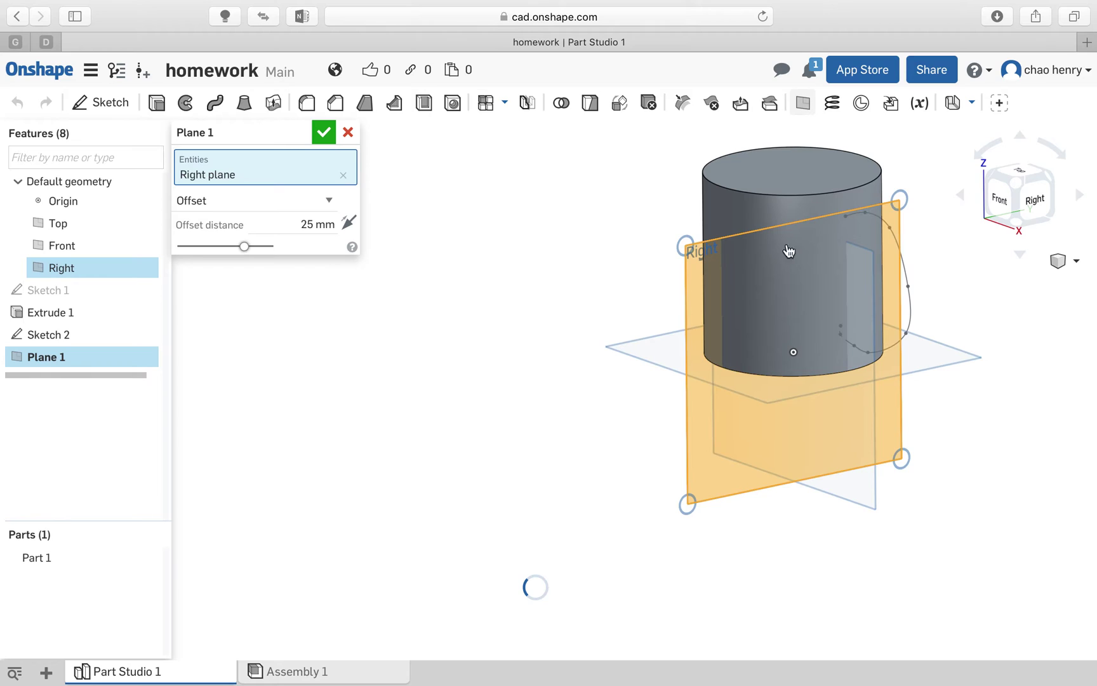
{"action": "key", "text": "Left"}
{"action": "key", "text": "Left"}
{"action": "key", "text": "Left"}
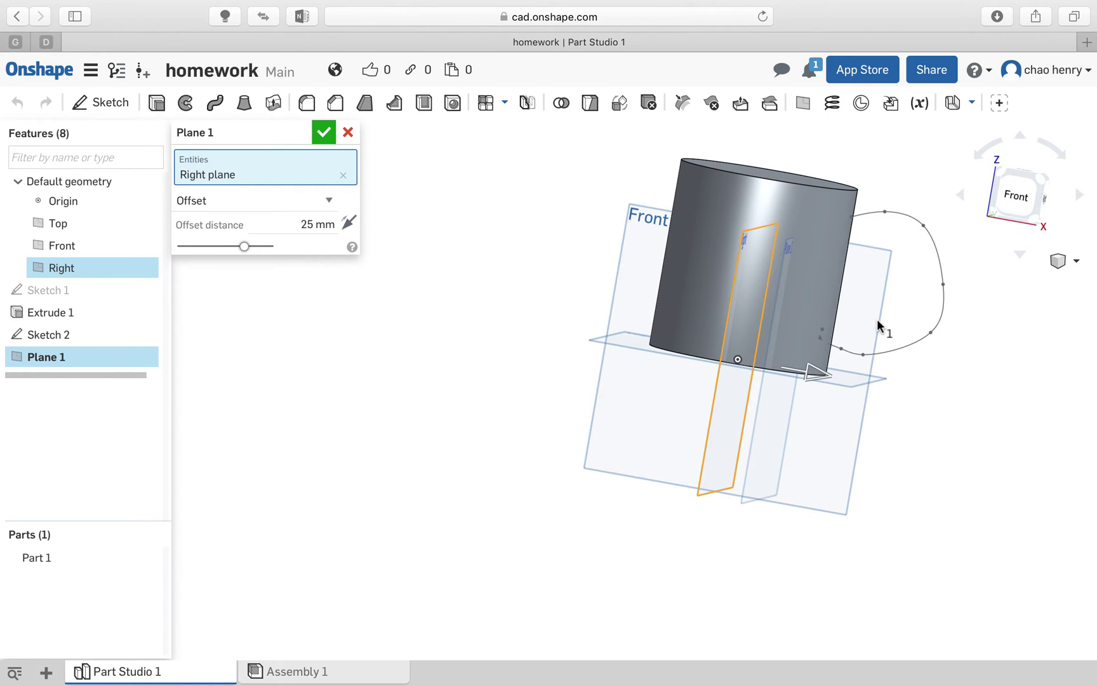
{"action": "left_click", "coordinate": [310, 225]}
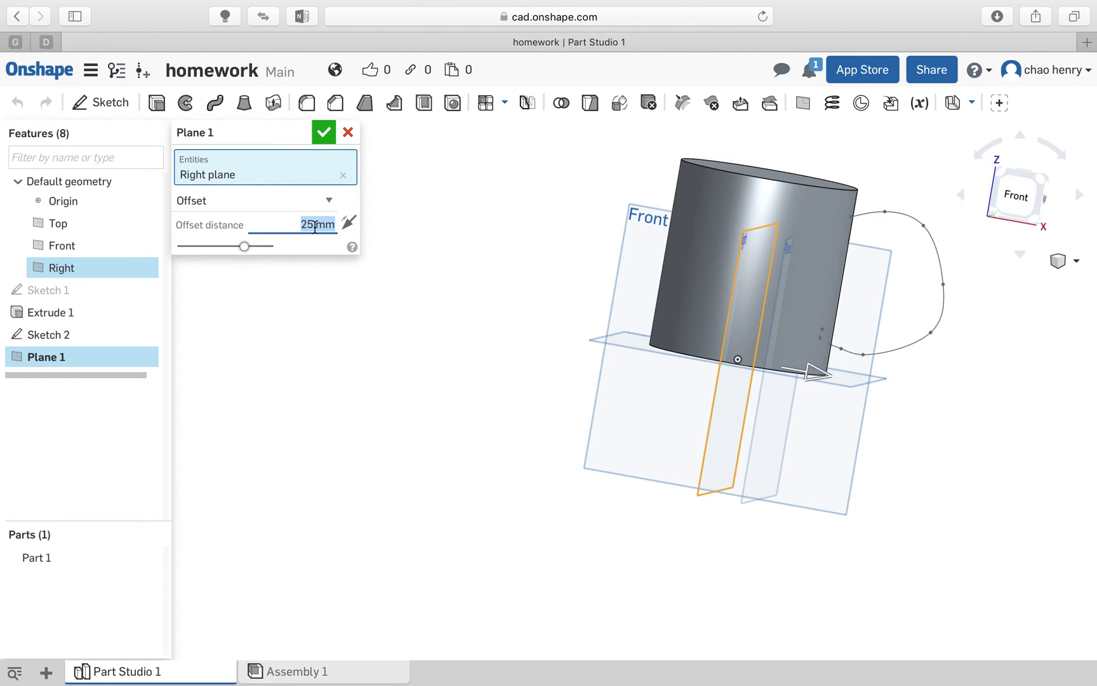
{"action": "key", "text": "Left"}
{"action": "type", "text": "50"}
{"action": "key", "text": "Return"}
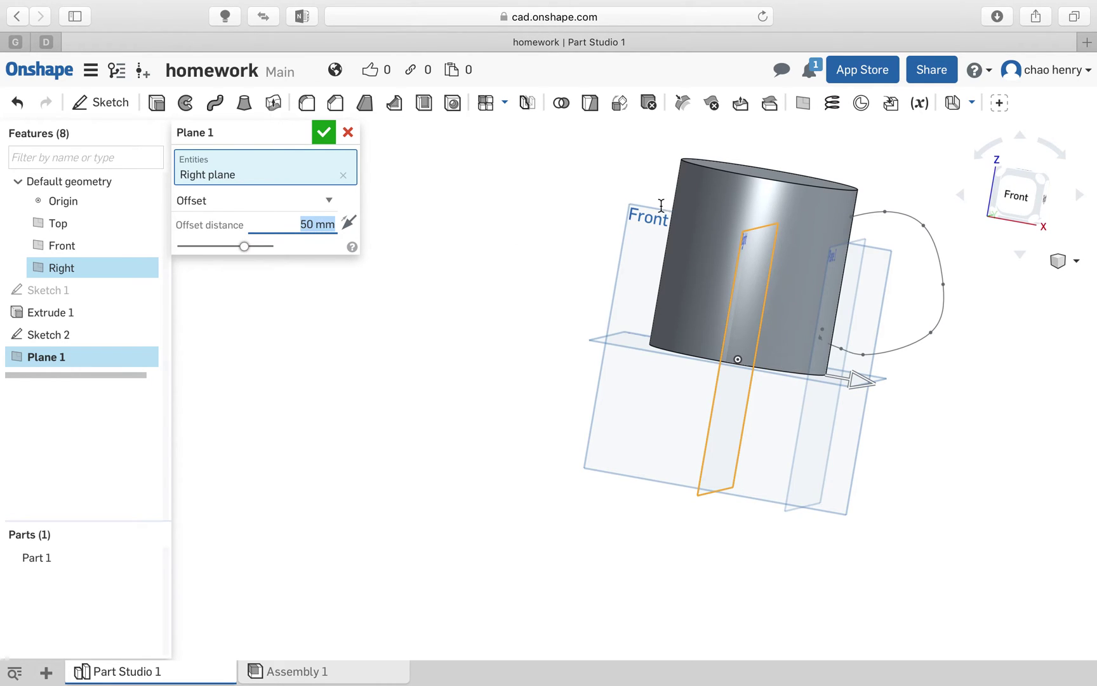
{"action": "right_click_drag", "start_coordinate": [883, 271], "coordinate": [875, 267]}
{"action": "left_click", "coordinate": [324, 131]}
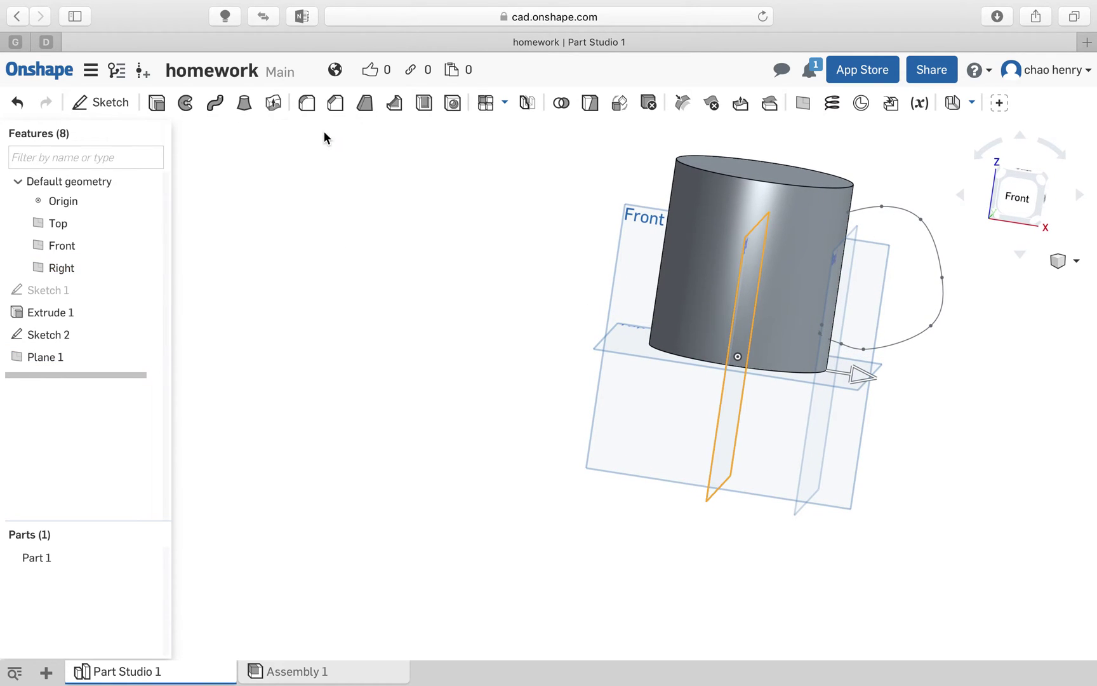
Sketch a 10 mm diameter circle on the offset plane around the handle path's upper end, viewing the plane straight on, and finish the sketch
{"action": "right_click", "coordinate": [34, 355]}
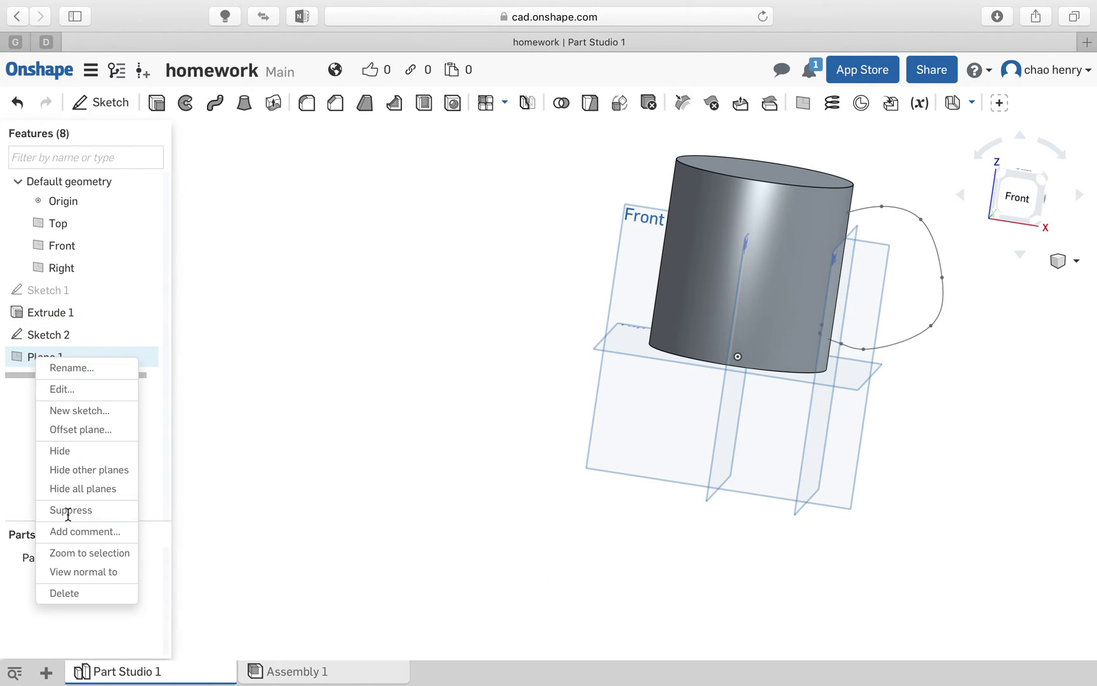
{"action": "left_click", "coordinate": [81, 571]}
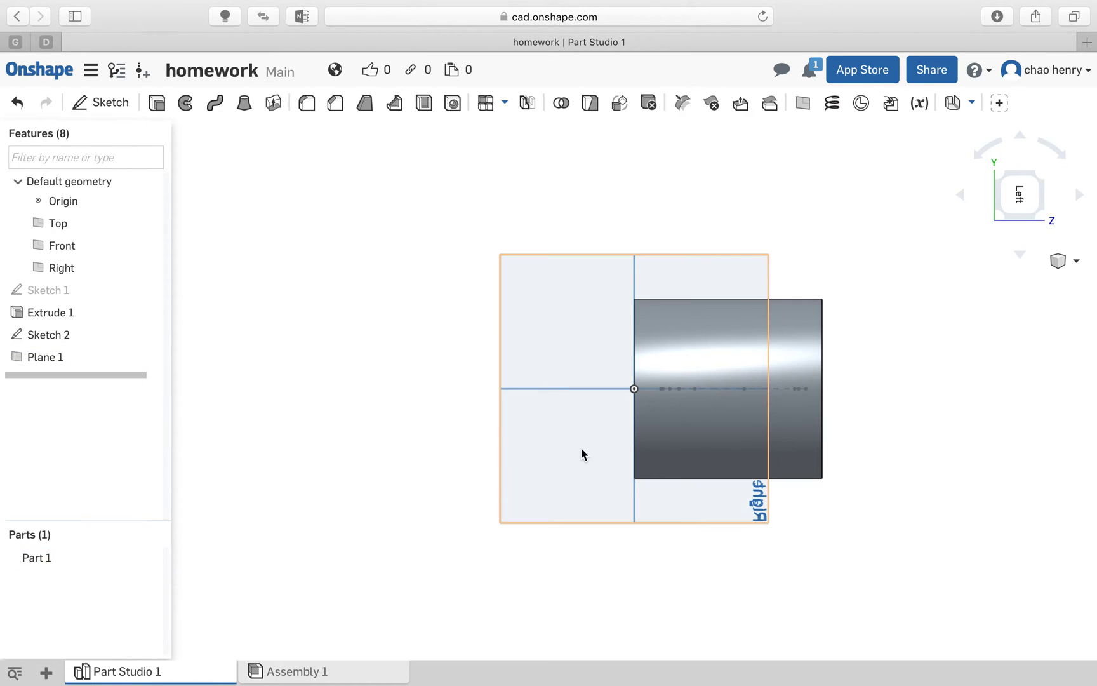
{"action": "scroll", "coordinate": [797, 392], "scroll_direction": "down", "scroll_amount": 2}
{"action": "scroll", "coordinate": [798, 400], "scroll_direction": "up", "scroll_amount": 5}
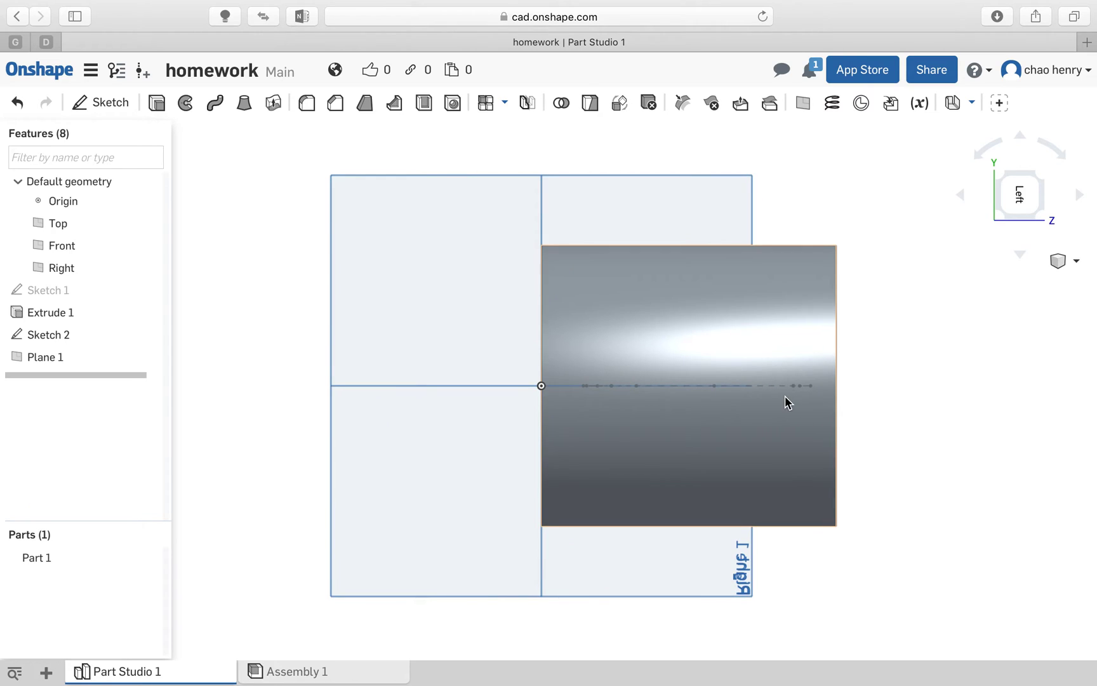
{"action": "scroll", "coordinate": [785, 393], "scroll_direction": "up", "scroll_amount": 3}
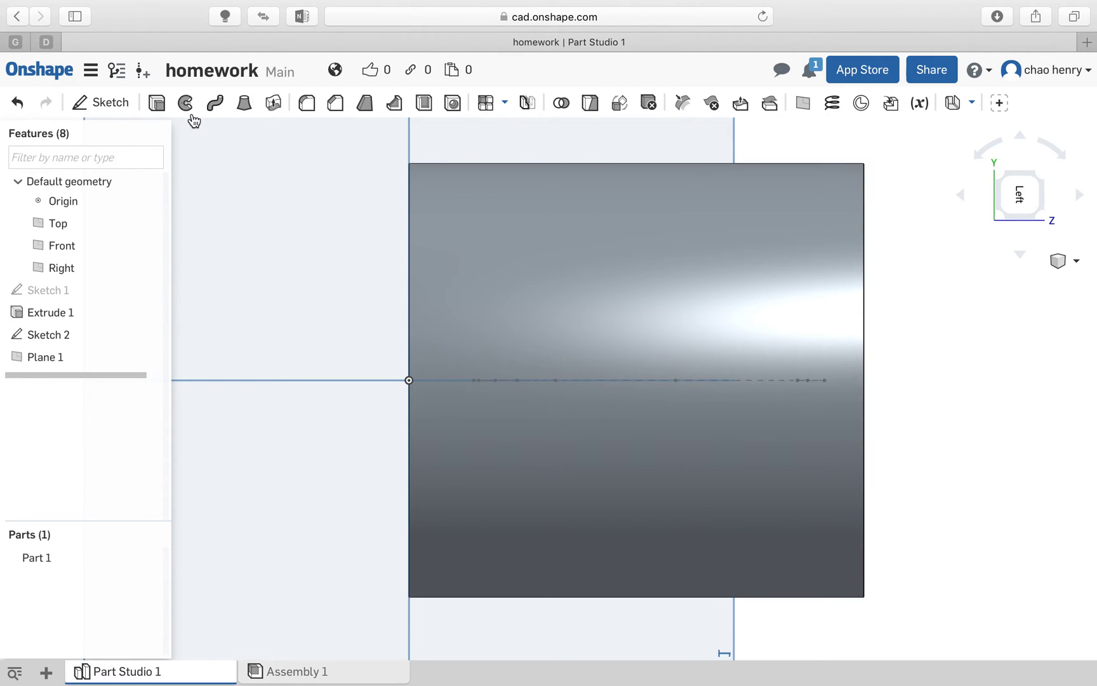
{"action": "left_click", "coordinate": [103, 103]}
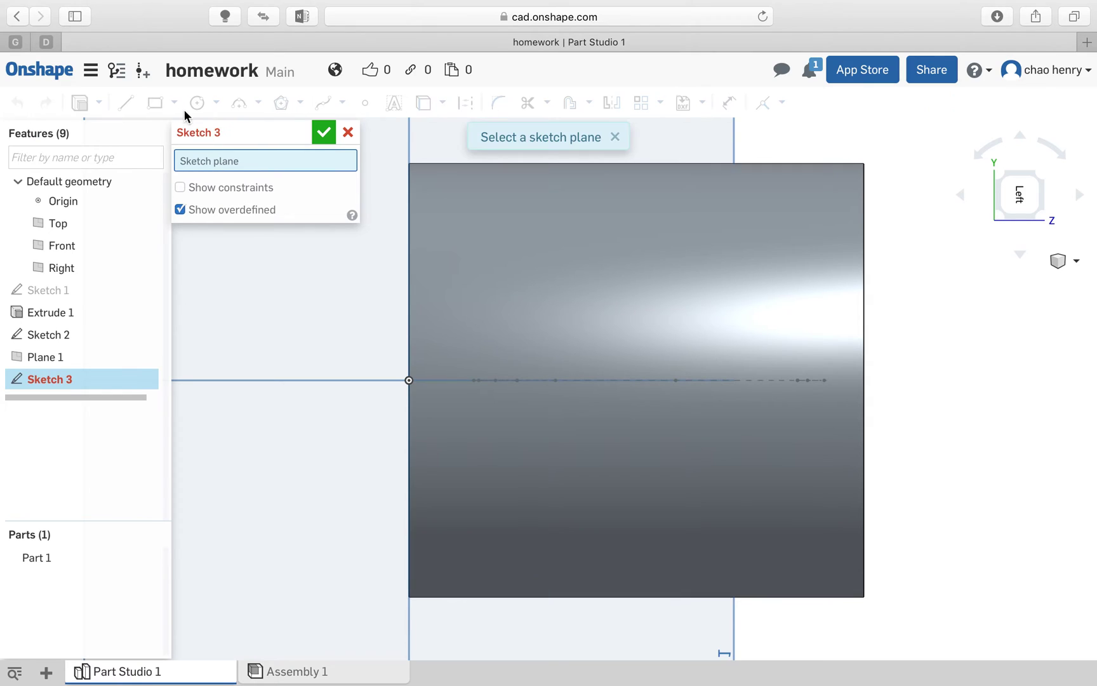
{"action": "left_click", "coordinate": [42, 357]}
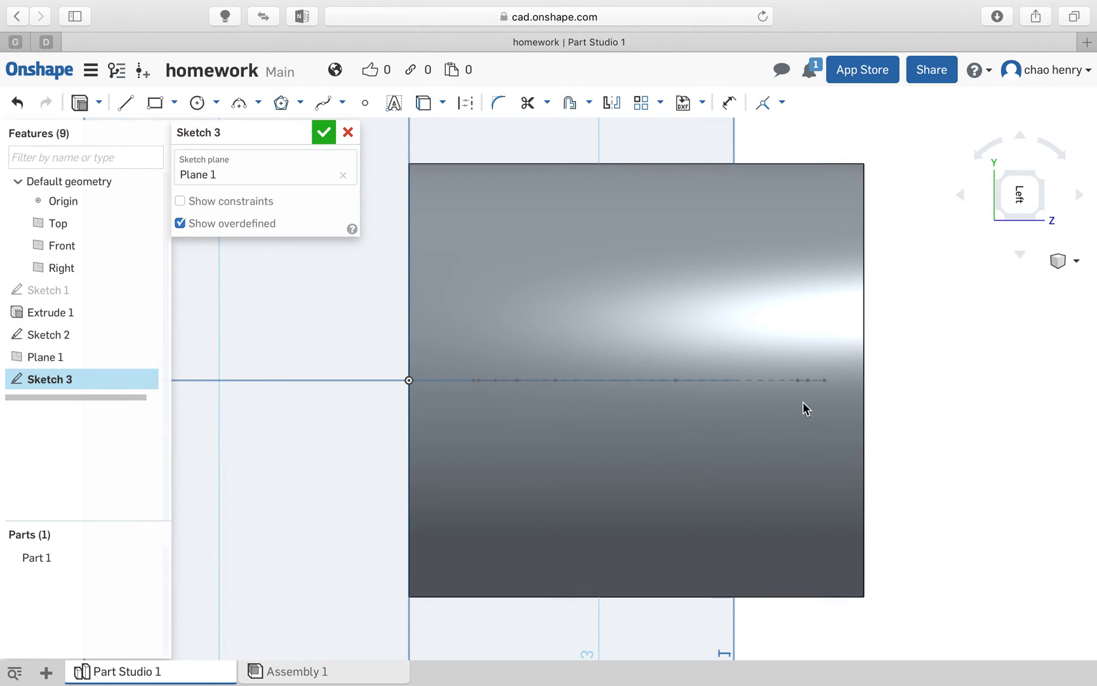
{"action": "left_click", "coordinate": [196, 103]}
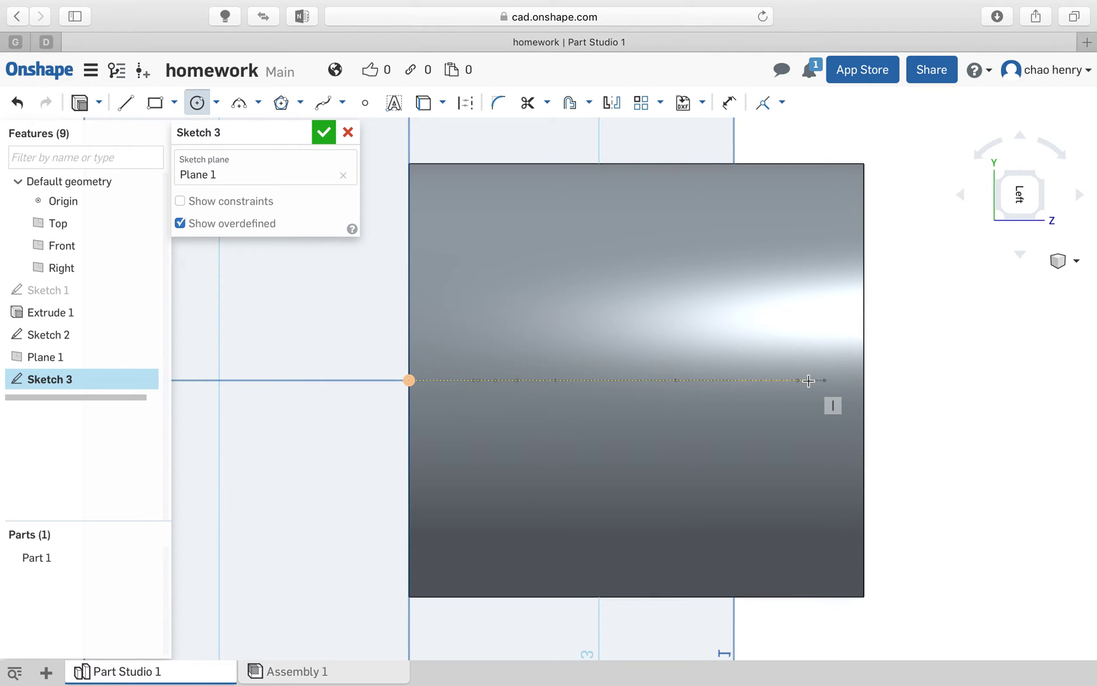
{"action": "left_click", "coordinate": [810, 381]}
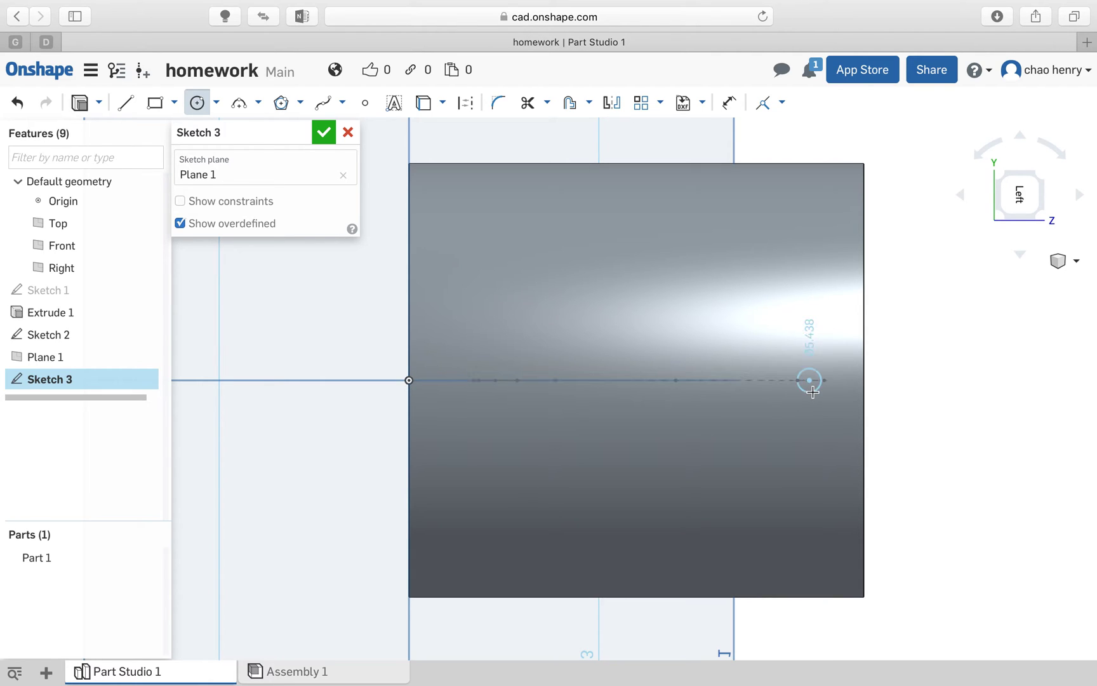
{"action": "type", "text": "10"}
{"action": "key", "text": "Return"}
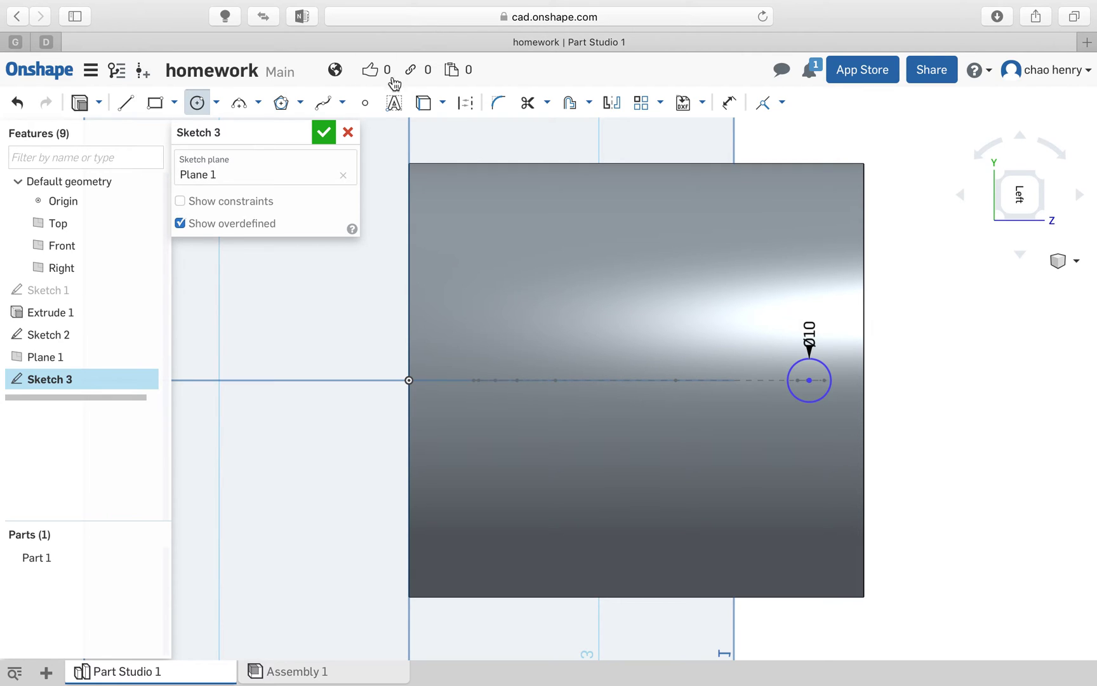
{"action": "left_click", "coordinate": [325, 130]}
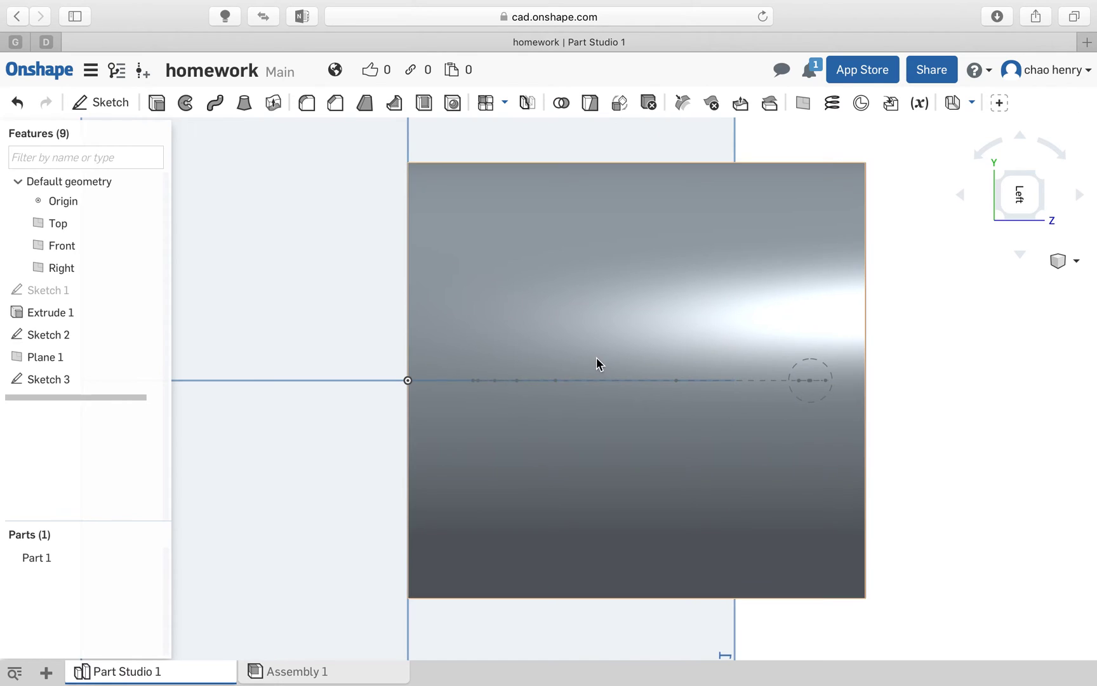
Examine how the circle profile lines up with the upper end of the handle path on the cylinder wall
{"action": "scroll", "coordinate": [597, 357], "scroll_direction": "up", "scroll_amount": 2}
{"action": "right_click_drag", "start_coordinate": [644, 404], "coordinate": [686, 411]}
{"action": "scroll", "coordinate": [692, 414], "scroll_direction": "down", "scroll_amount": 10}
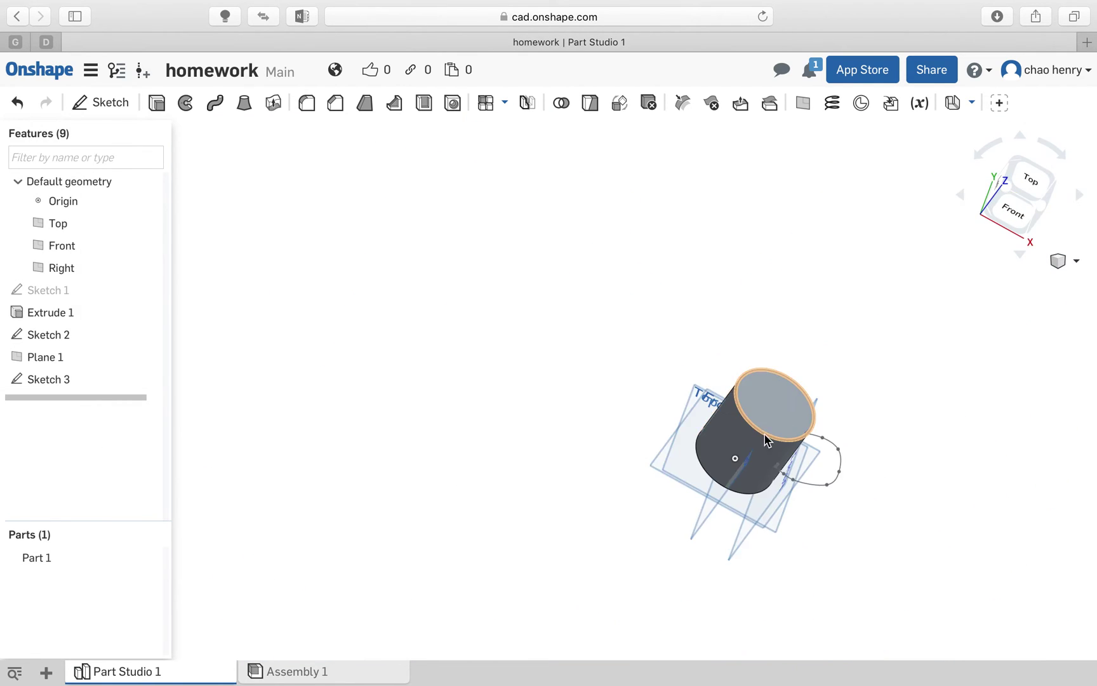
{"action": "right_click_drag", "start_coordinate": [702, 416], "coordinate": [794, 430]}
{"action": "scroll", "coordinate": [793, 430], "scroll_direction": "up", "scroll_amount": 5}
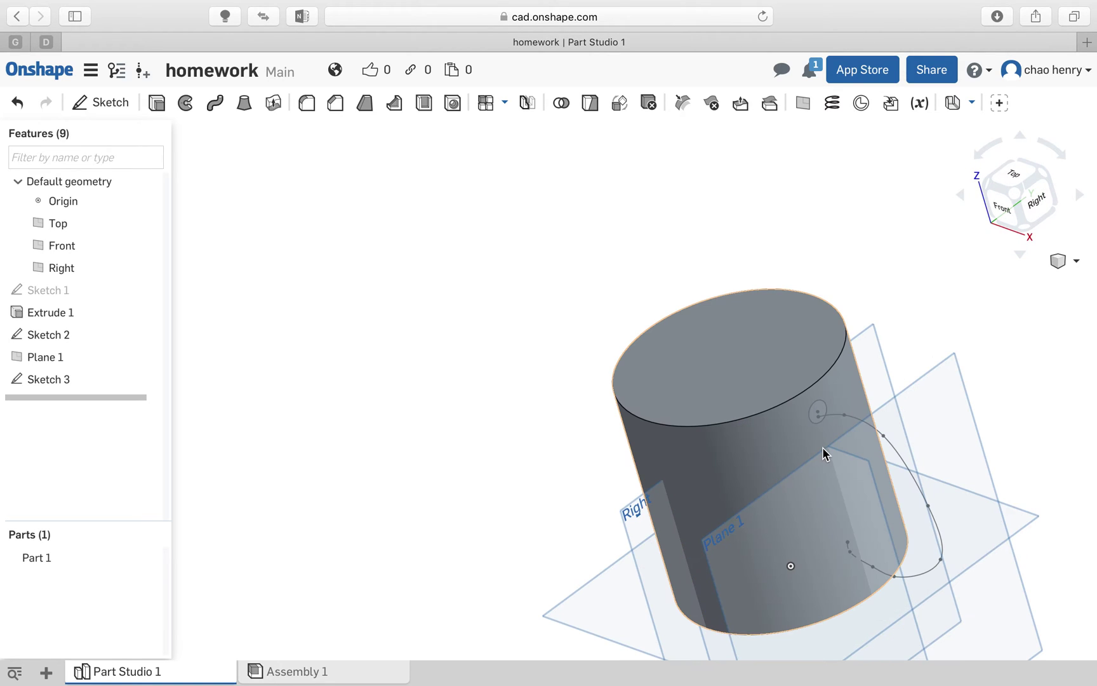
{"action": "scroll", "coordinate": [857, 434], "scroll_direction": "up", "scroll_amount": 10}
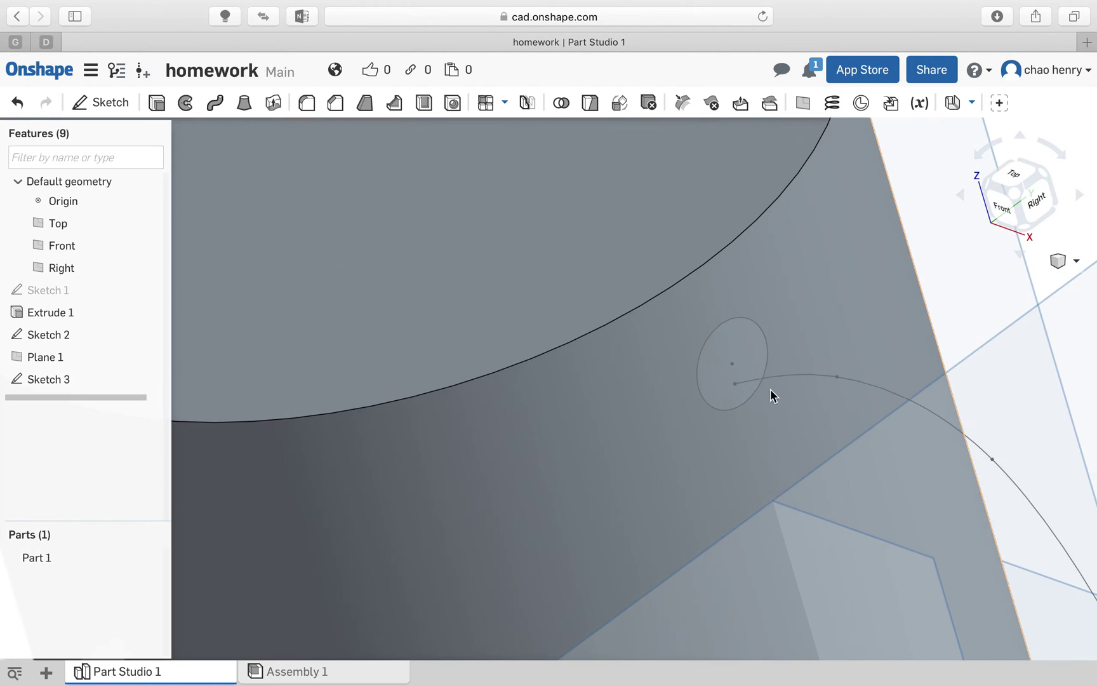
{"action": "mouse_move", "coordinate": [810, 413]}
{"action": "right_mouse_down"}
{"action": "mouse_move", "coordinate": [825, 391]}
{"action": "mouse_move", "coordinate": [852, 393]}
{"action": "mouse_move", "coordinate": [837, 395]}
{"action": "right_mouse_up"}
{"action": "scroll", "coordinate": [843, 402], "scroll_direction": "up", "scroll_amount": 5}
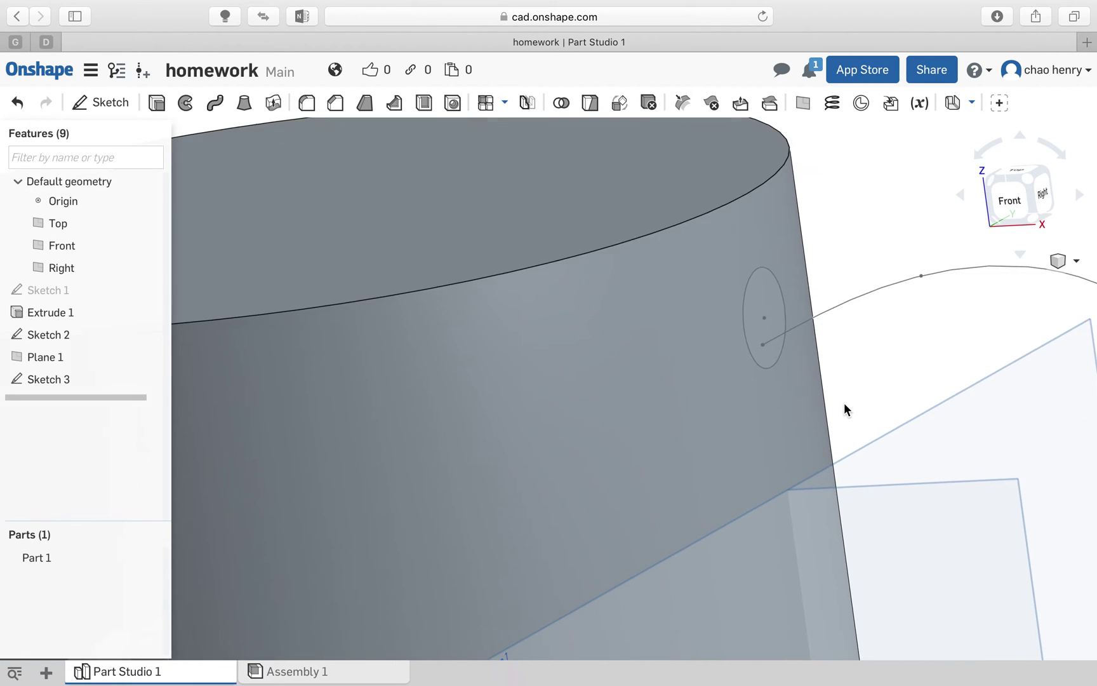
{"action": "scroll", "coordinate": [845, 402], "scroll_direction": "down", "scroll_amount": 10}
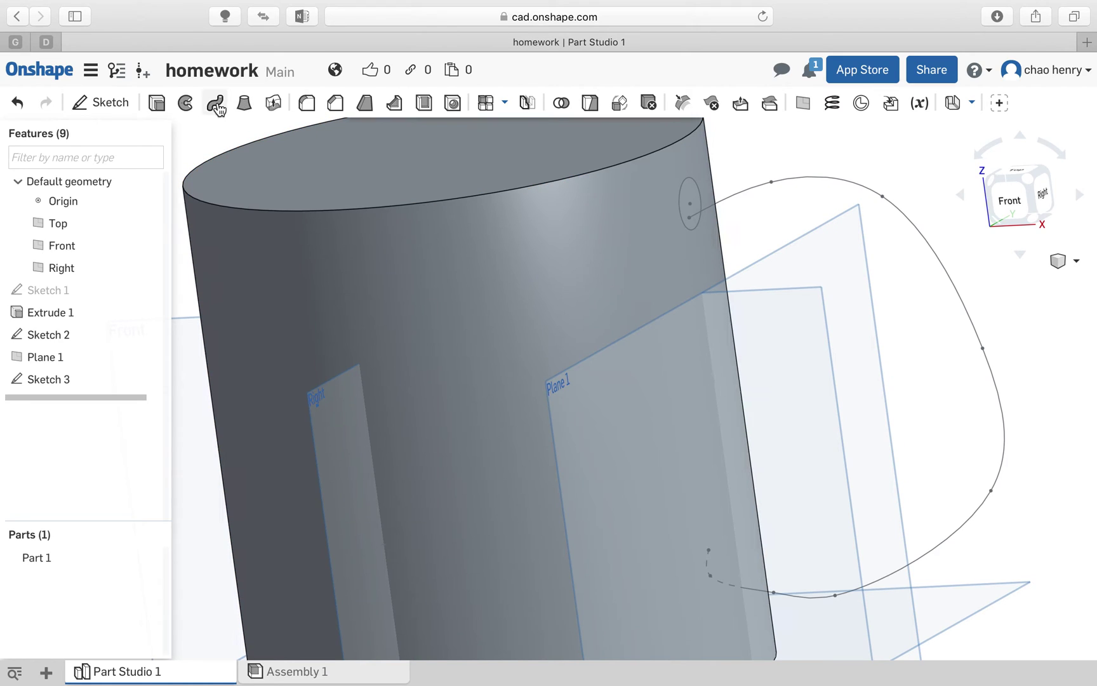
Sweep the circle along the handle spline as an added solid, with Merge with all enabled
{"action": "left_click", "coordinate": [216, 104]}
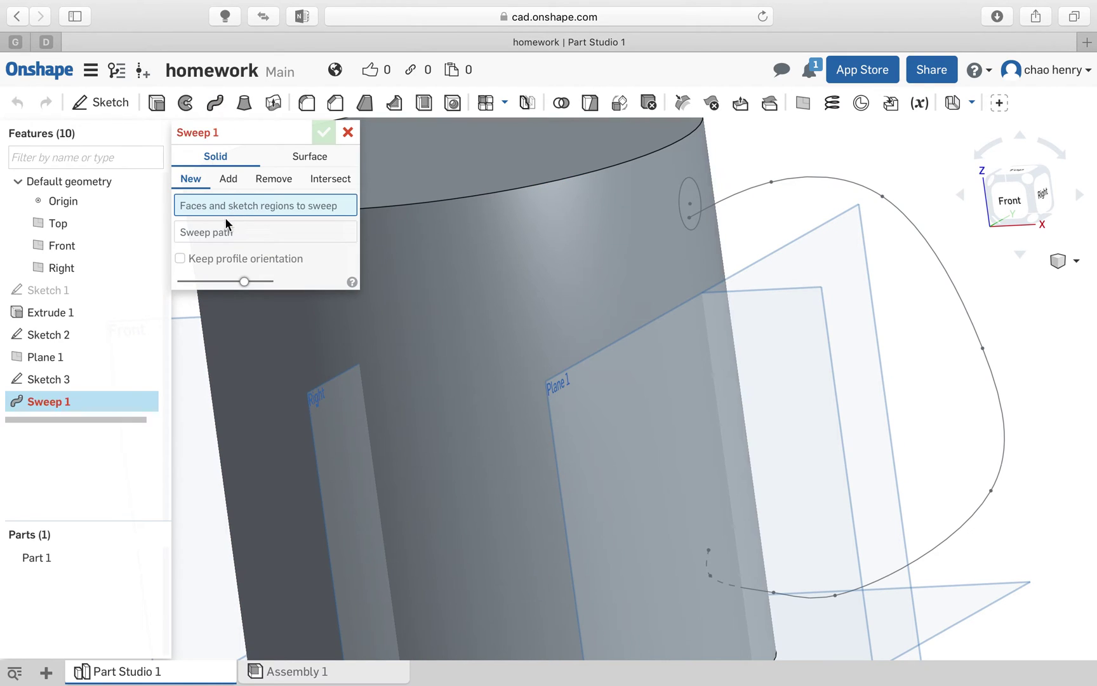
{"action": "left_click", "coordinate": [682, 197]}
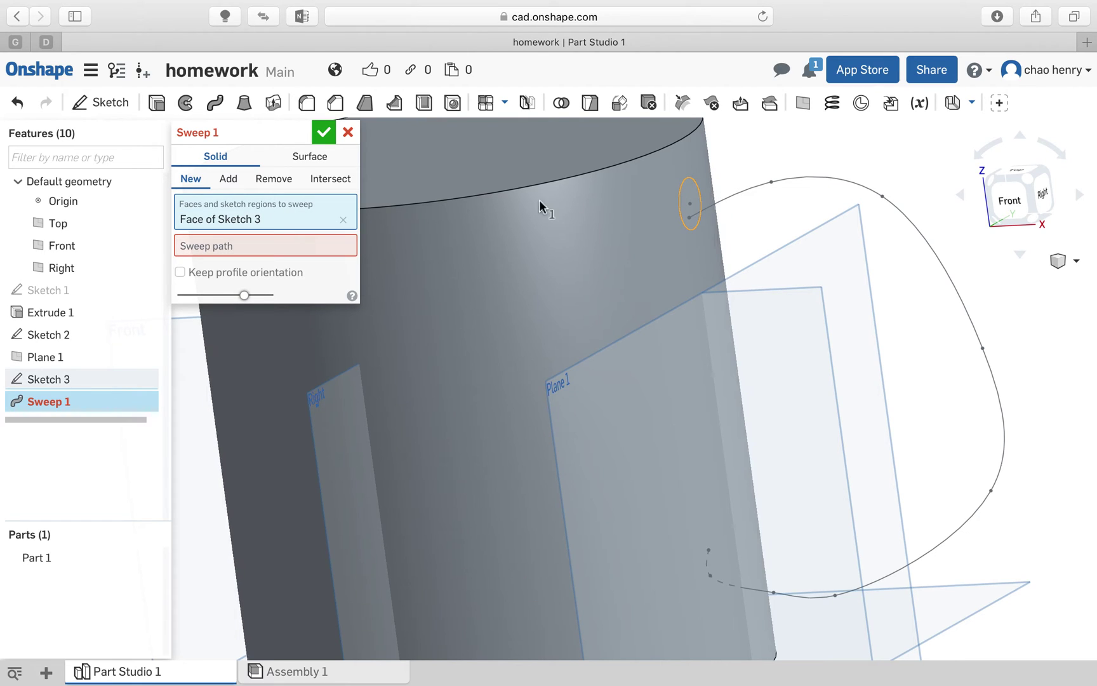
{"action": "left_click", "coordinate": [263, 242]}
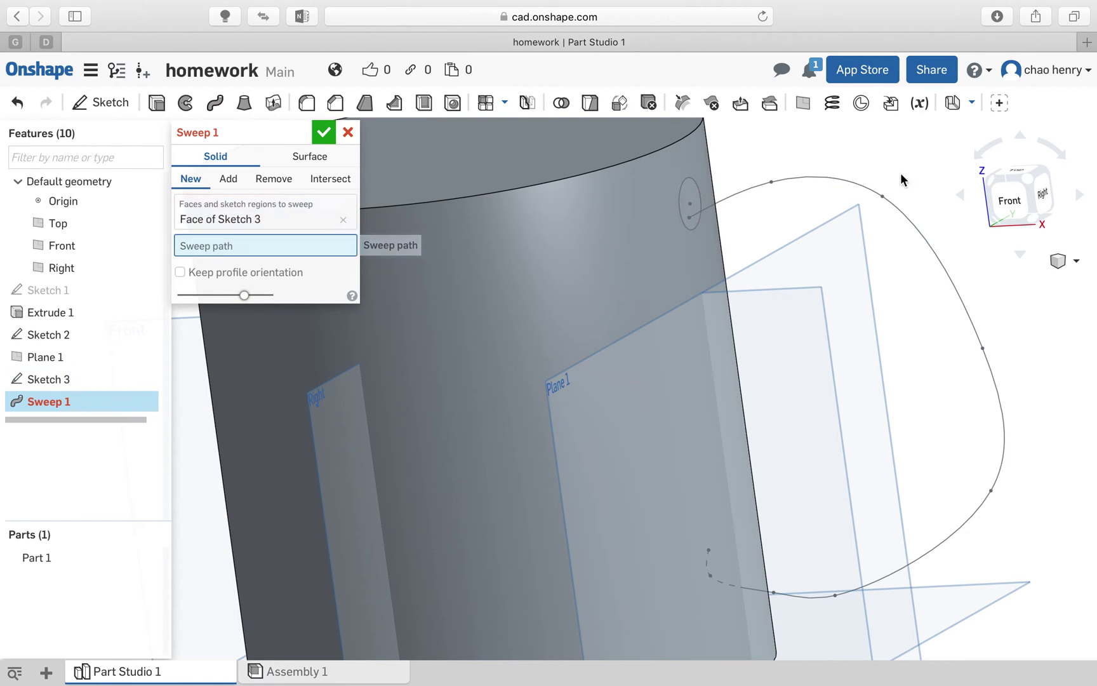
{"action": "left_click", "coordinate": [843, 180]}
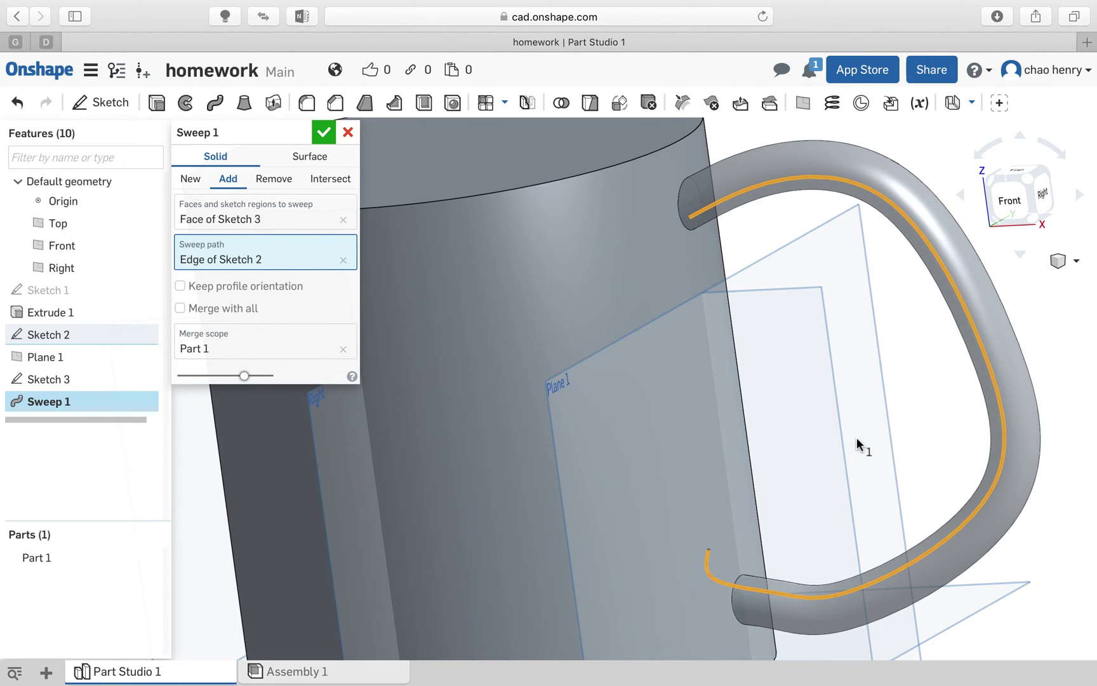
{"action": "right_click_drag", "start_coordinate": [858, 443], "coordinate": [783, 423]}
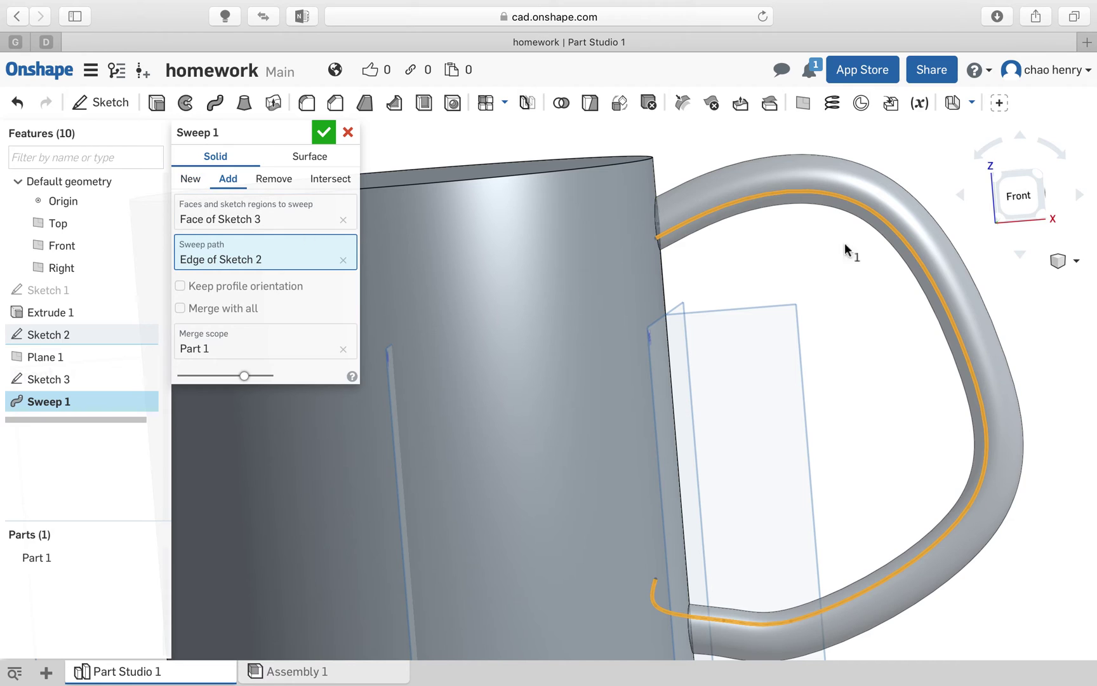
{"action": "left_click", "coordinate": [189, 182]}
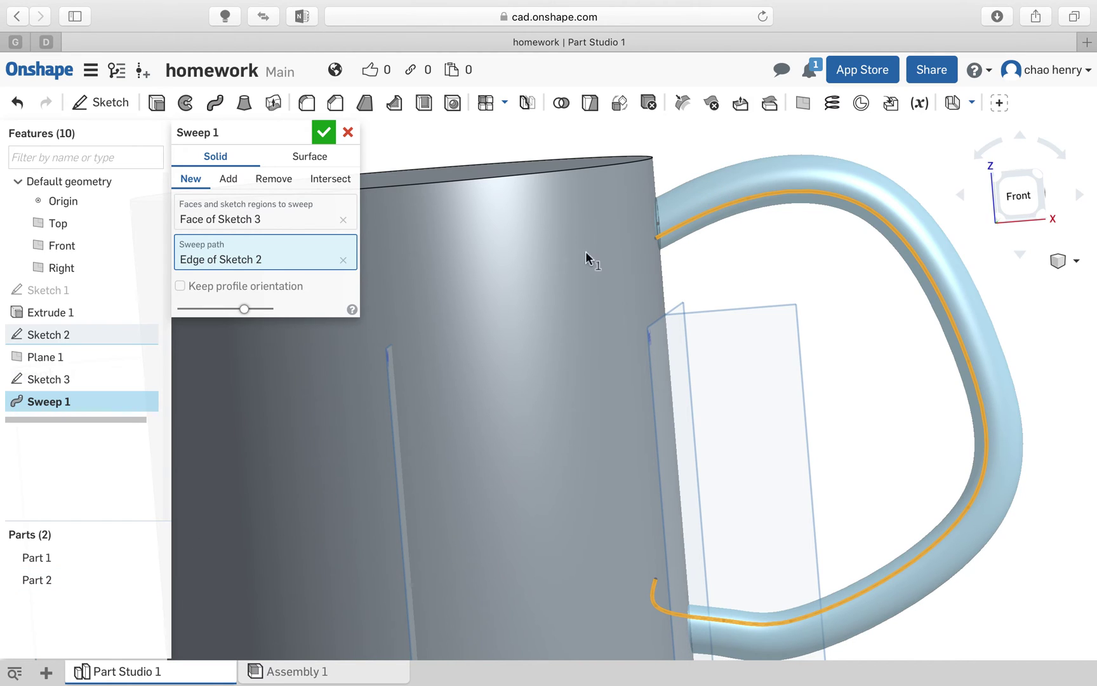
{"action": "left_click", "coordinate": [230, 183]}
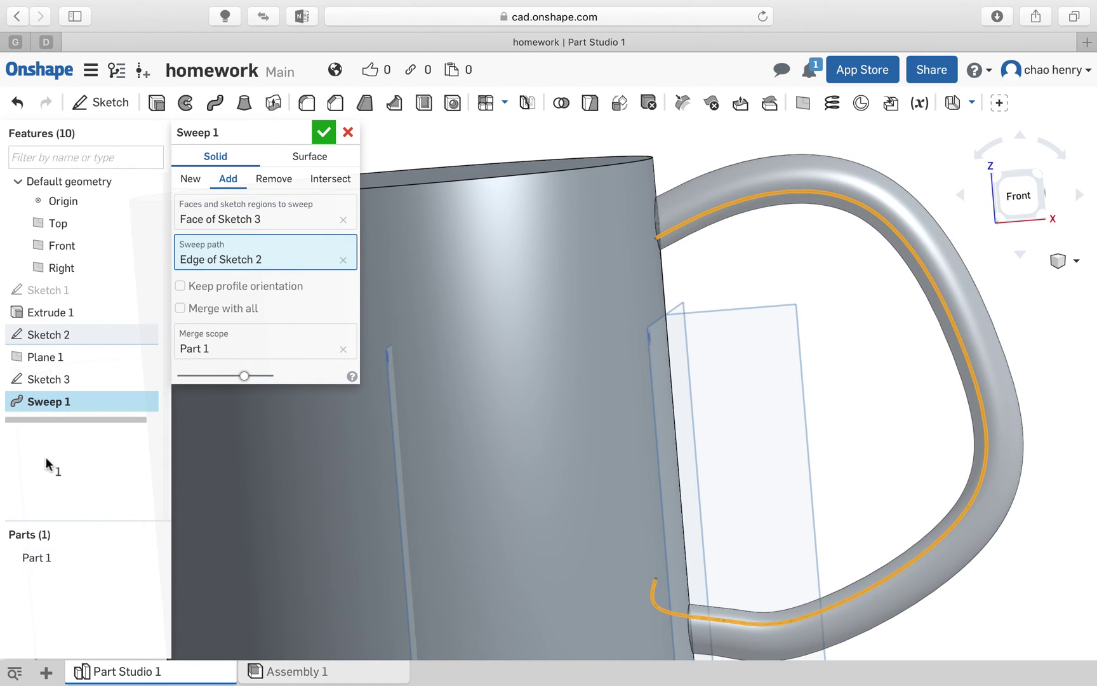
{"action": "left_click", "coordinate": [181, 310]}
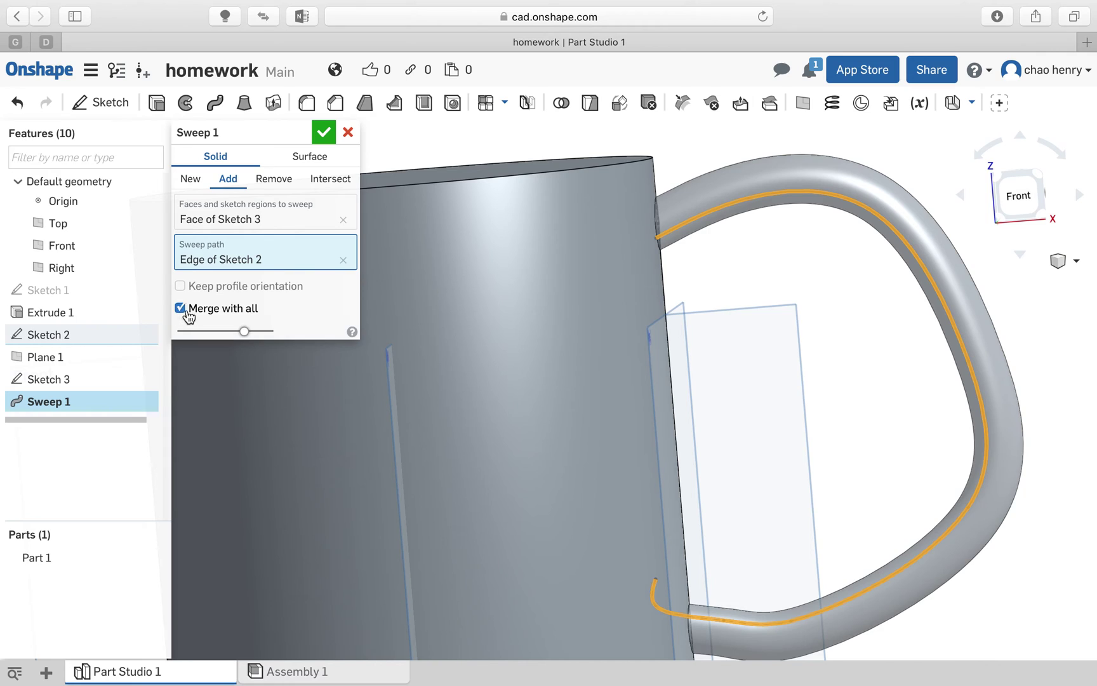
{"action": "left_click", "coordinate": [320, 133]}
Shell the mug body, choosing the cylinder's top face as the face to remove, and look into the hollow interior
{"action": "scroll", "coordinate": [522, 324], "scroll_direction": "up", "scroll_amount": 4}
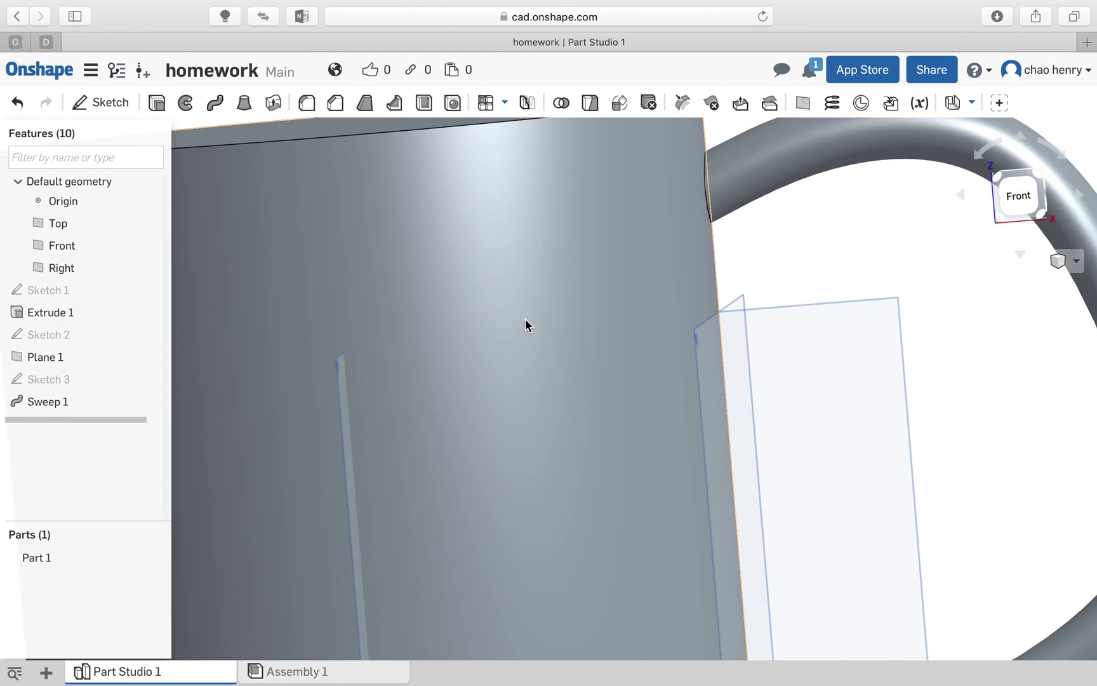
{"action": "scroll", "coordinate": [526, 318], "scroll_direction": "down", "scroll_amount": 8}
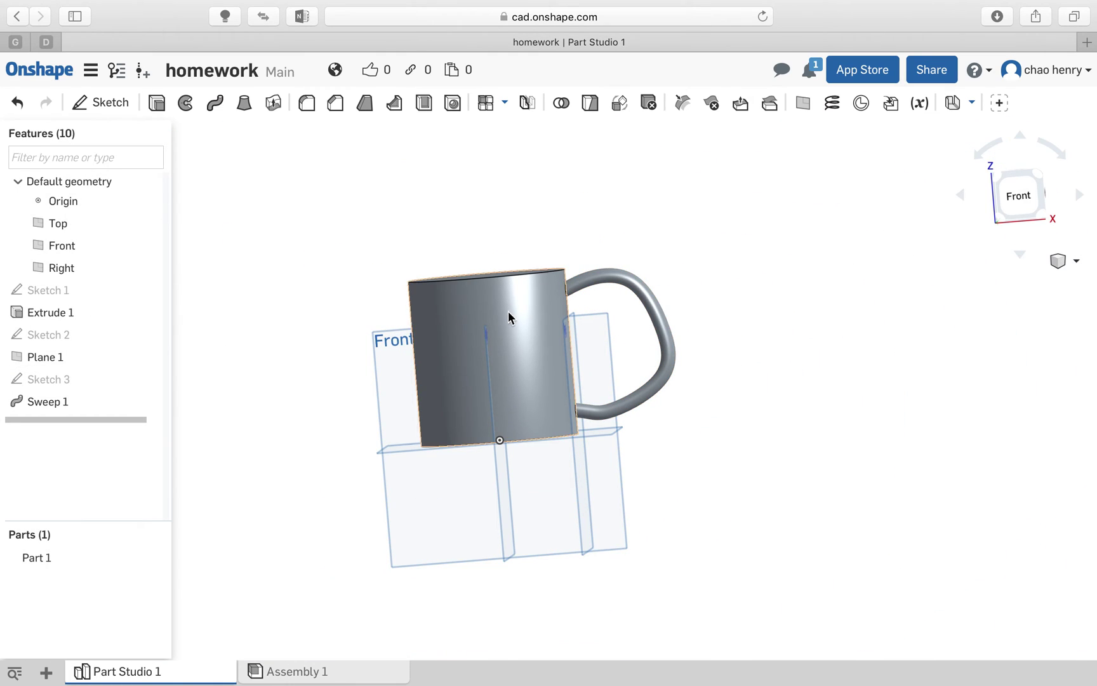
{"action": "right_click_drag", "start_coordinate": [508, 311], "coordinate": [506, 340]}
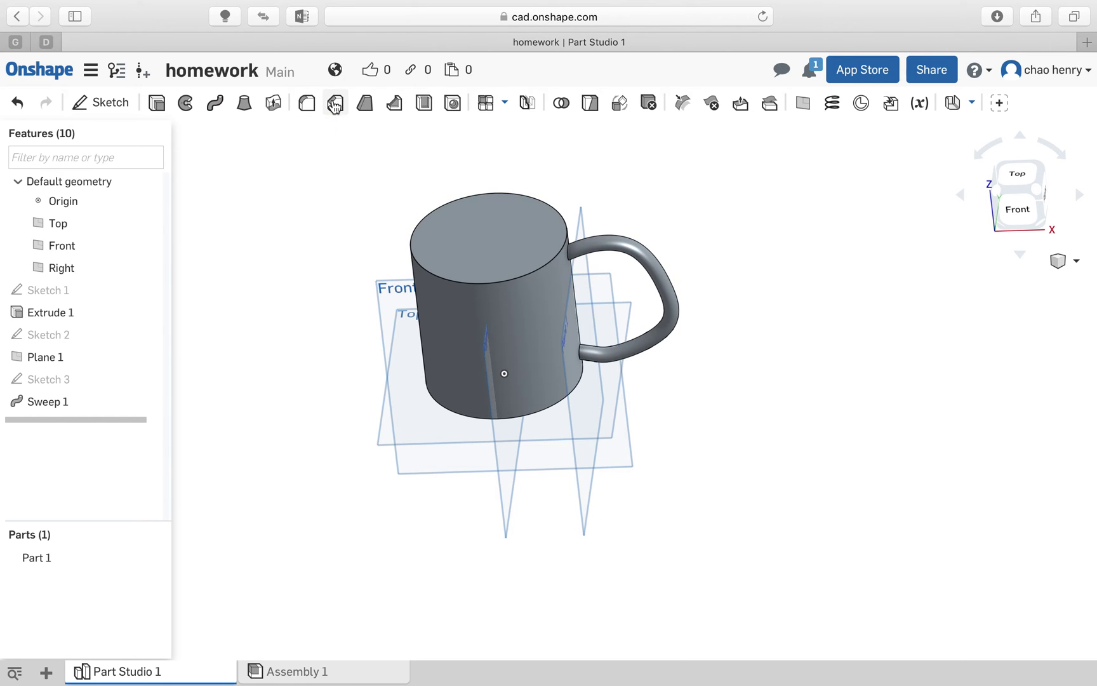
{"action": "left_click", "coordinate": [424, 103]}
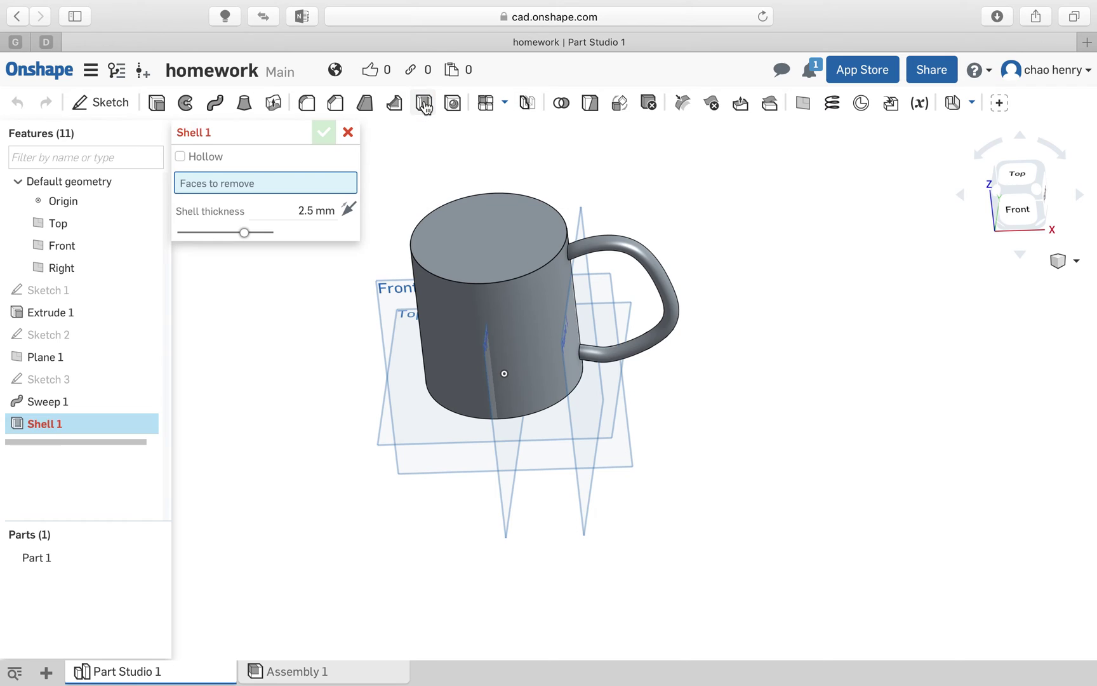
{"action": "left_click", "coordinate": [462, 240]}
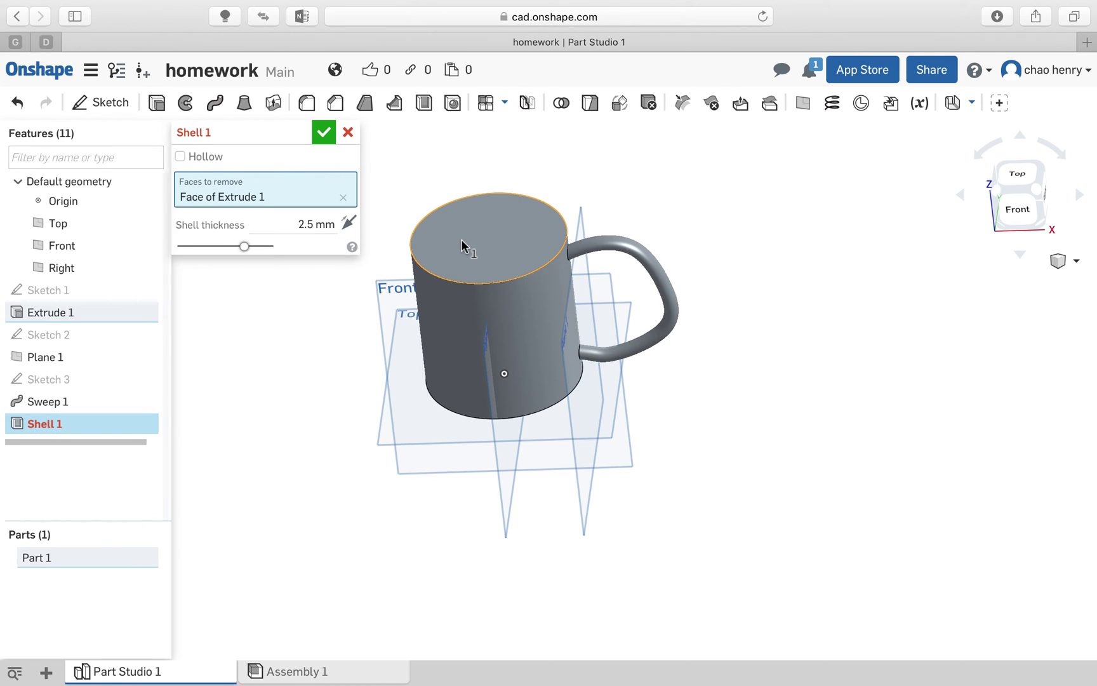
{"action": "right_click_drag", "start_coordinate": [481, 266], "coordinate": [512, 322]}
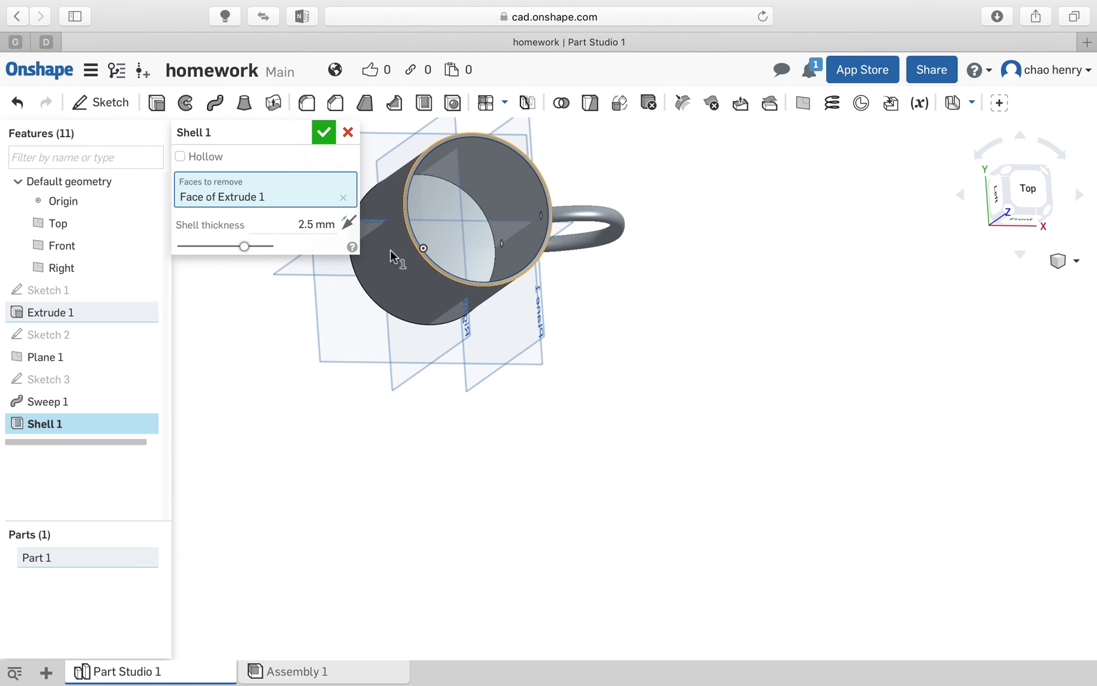